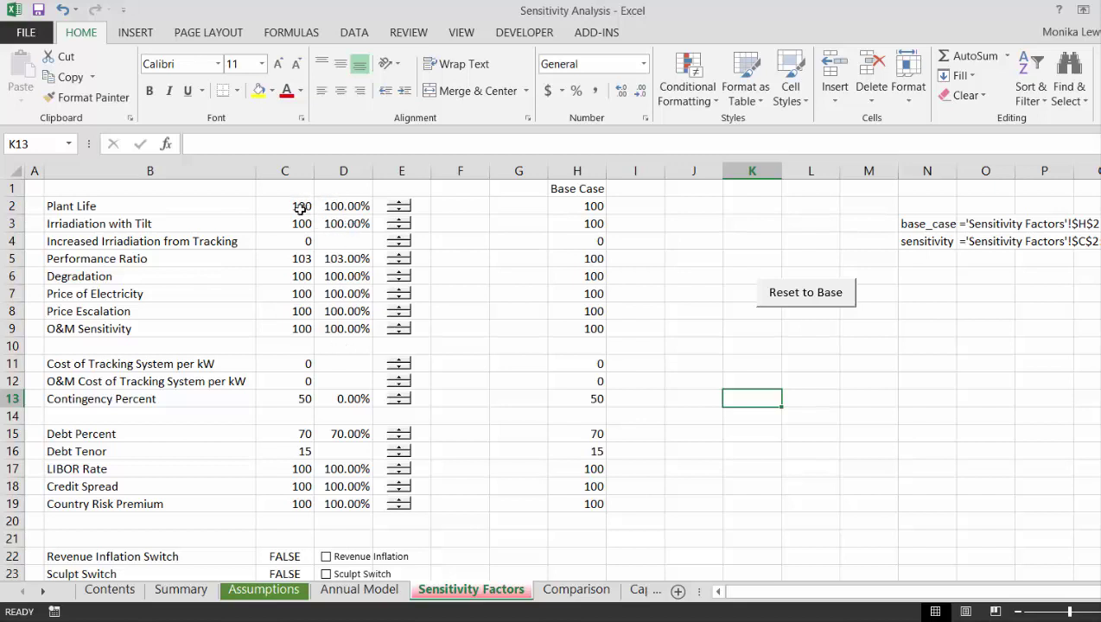
Step: Copy the Base Case column H1:H19 into columns I and J
click(345, 207)
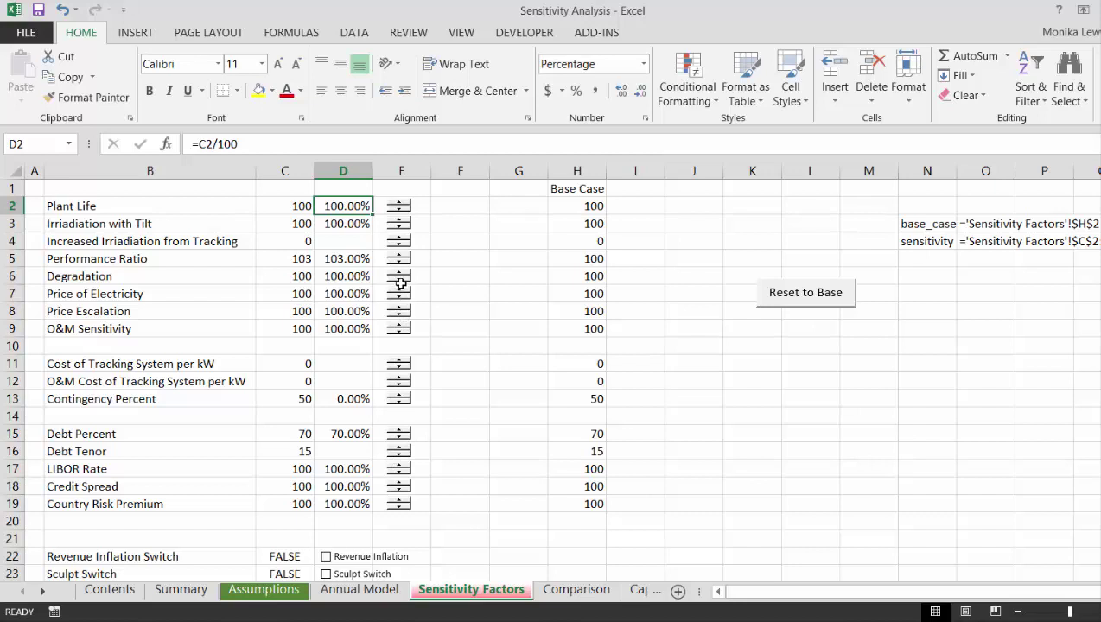
click(578, 196)
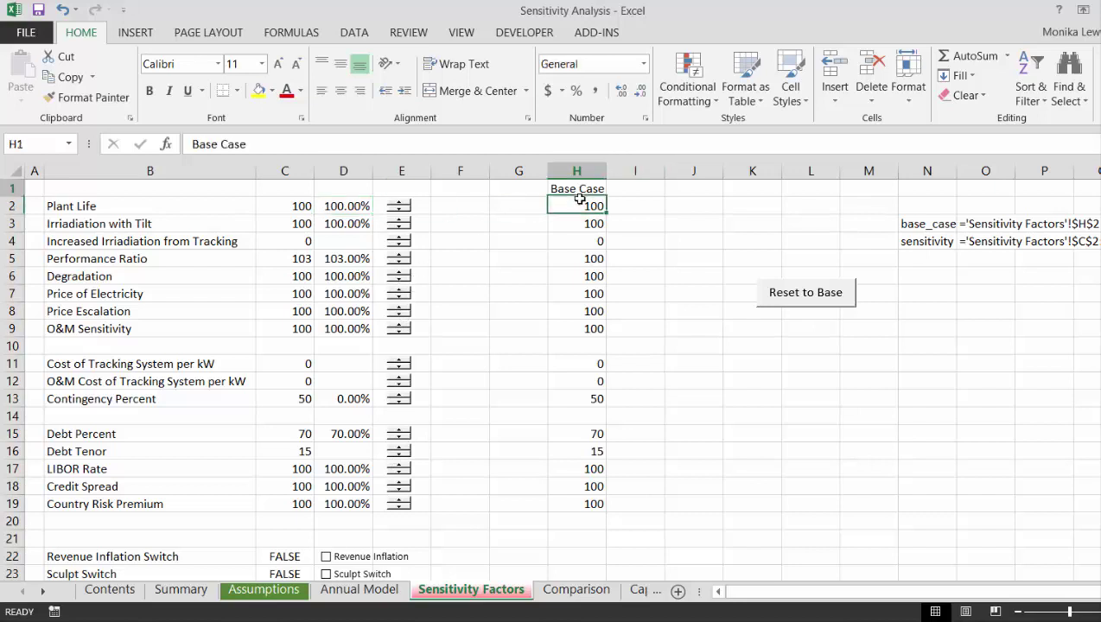
key(ctrl+shift+Down)
key(ctrl+shift+Down)
key(ctrl+shift+Down)
key(ctrl+shift+Down)
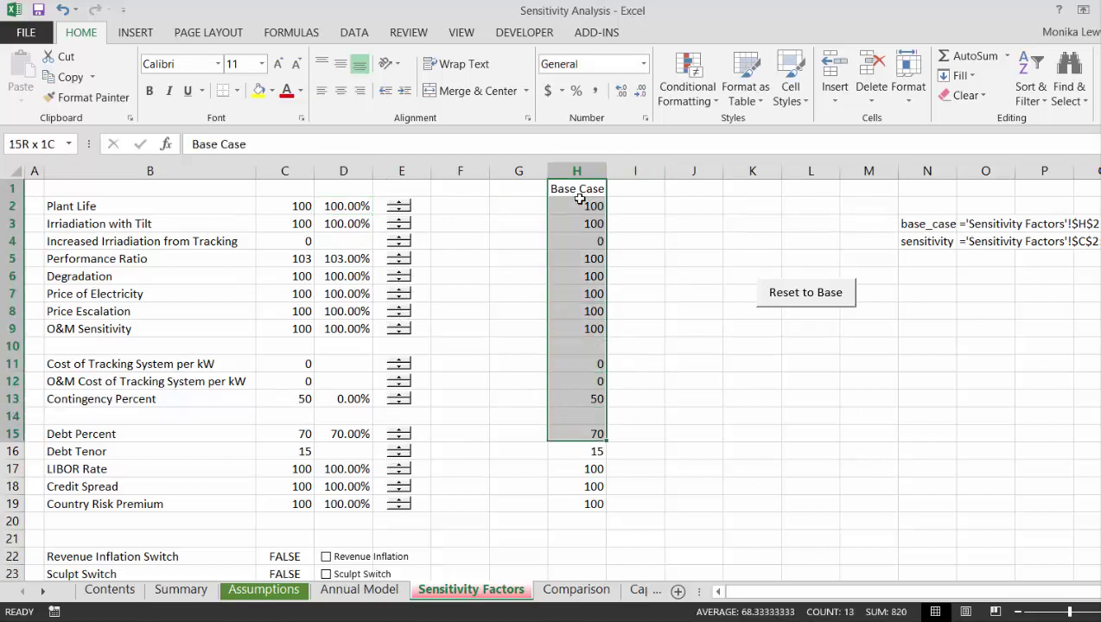
key(ctrl+shift+Down)
key(ctrl+c)
key(Right)
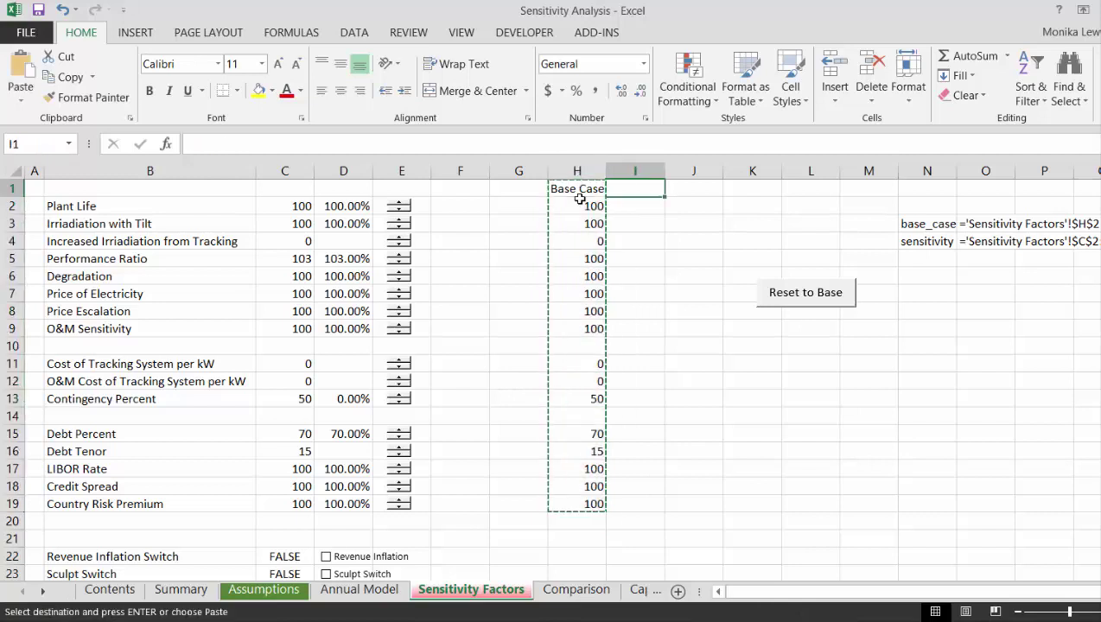
key(ctrl+v)
key(Right)
key(ctrl+v)
Step: Rename the I1 and J1 headings to Low Case and High Case
key(Left)
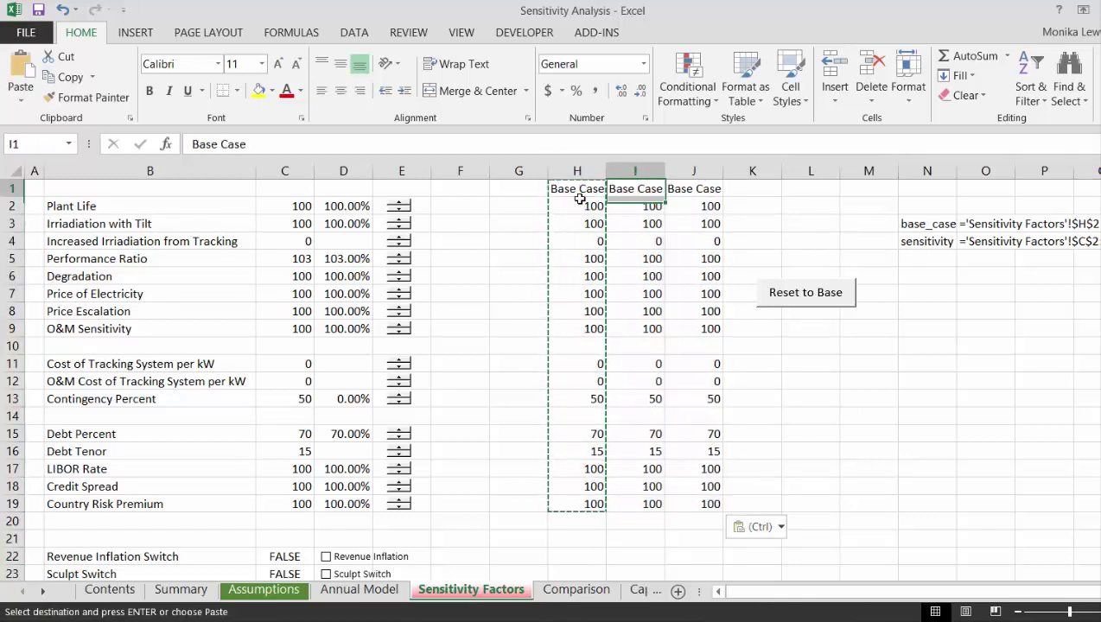
text(Low Cas)
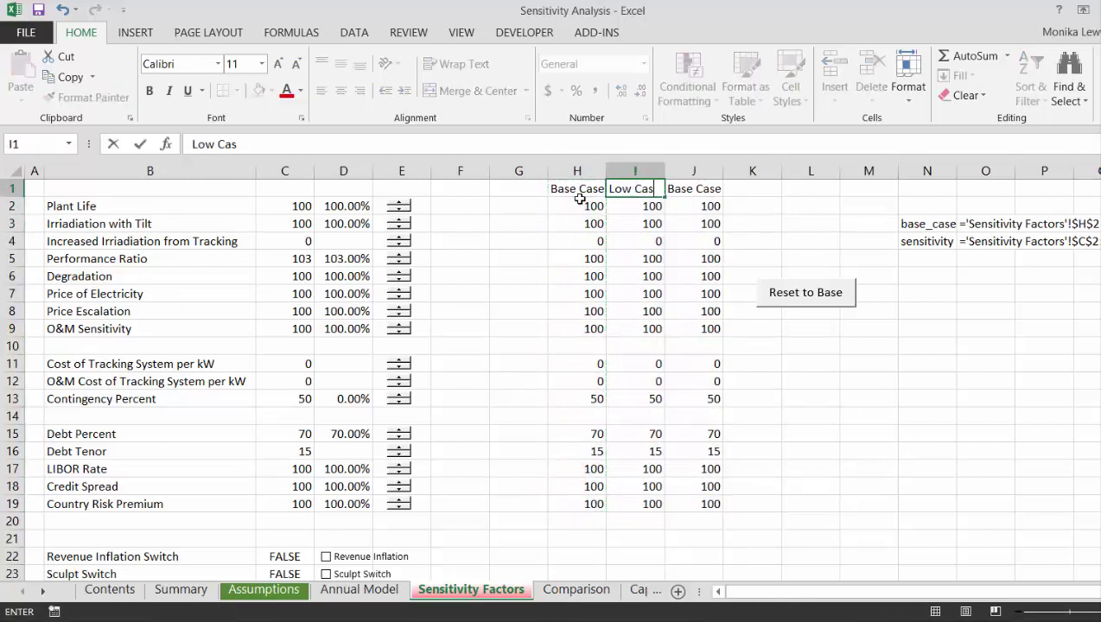
text(e)
key(Return)
key(Up)
key(Right)
text(High Case)
key(Return)
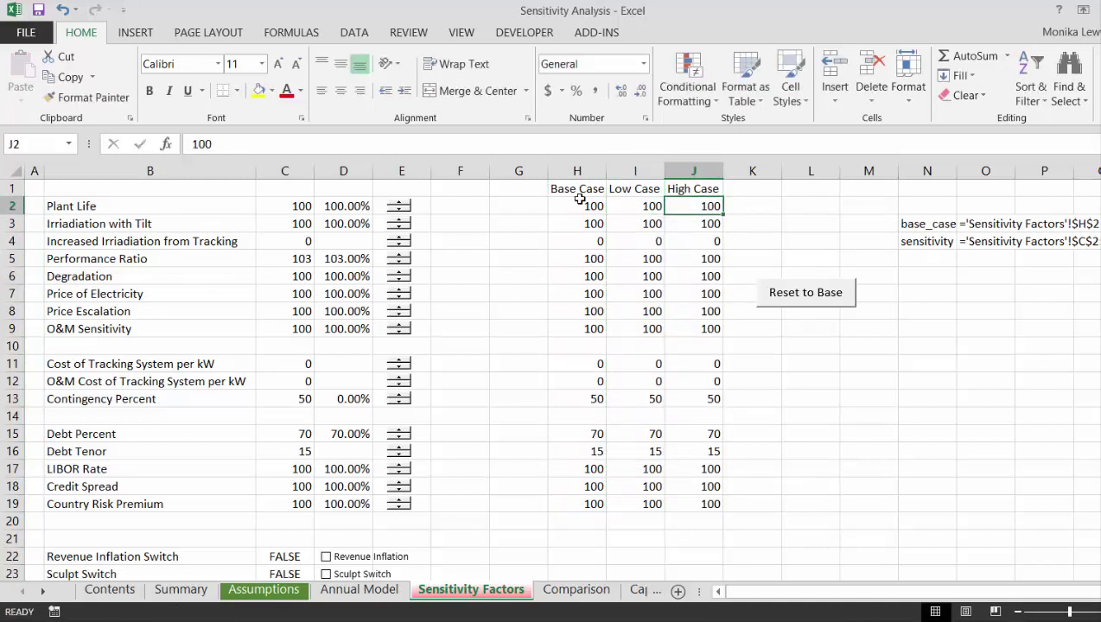
Step: Insert three blank columns starting at column K
key(Right)
key(ctrl+space)
key(ctrl+shift+plus)
key(ctrl+shift+plus)
key(ctrl+shift+plus)
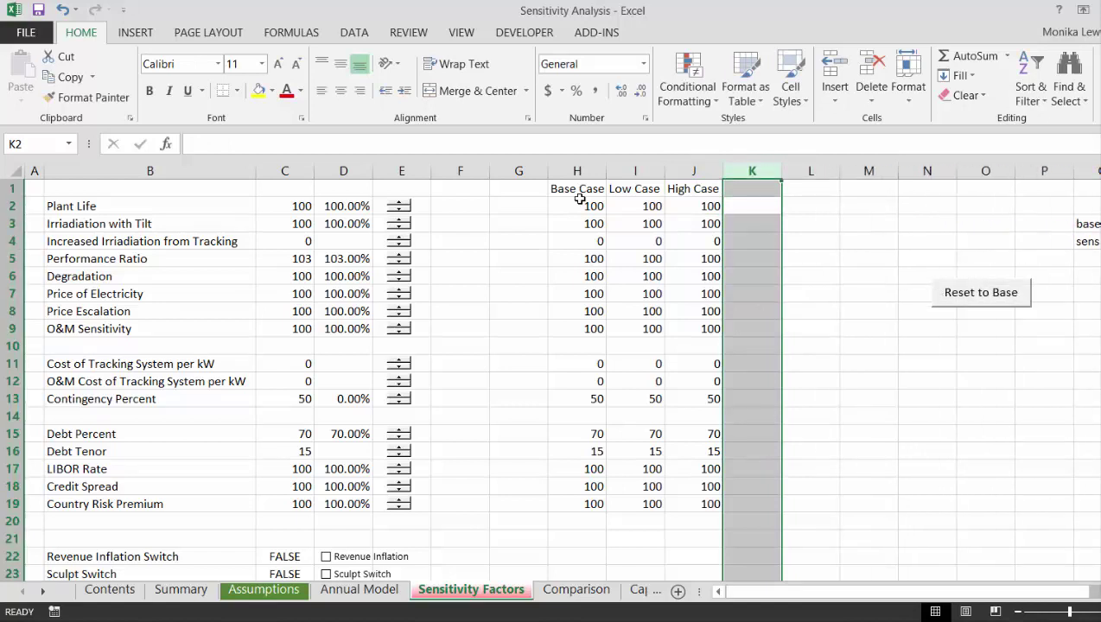
Step: Enter the headings With Tracking in K1 and Low Price Case in L1
key(Left)
key(Up)
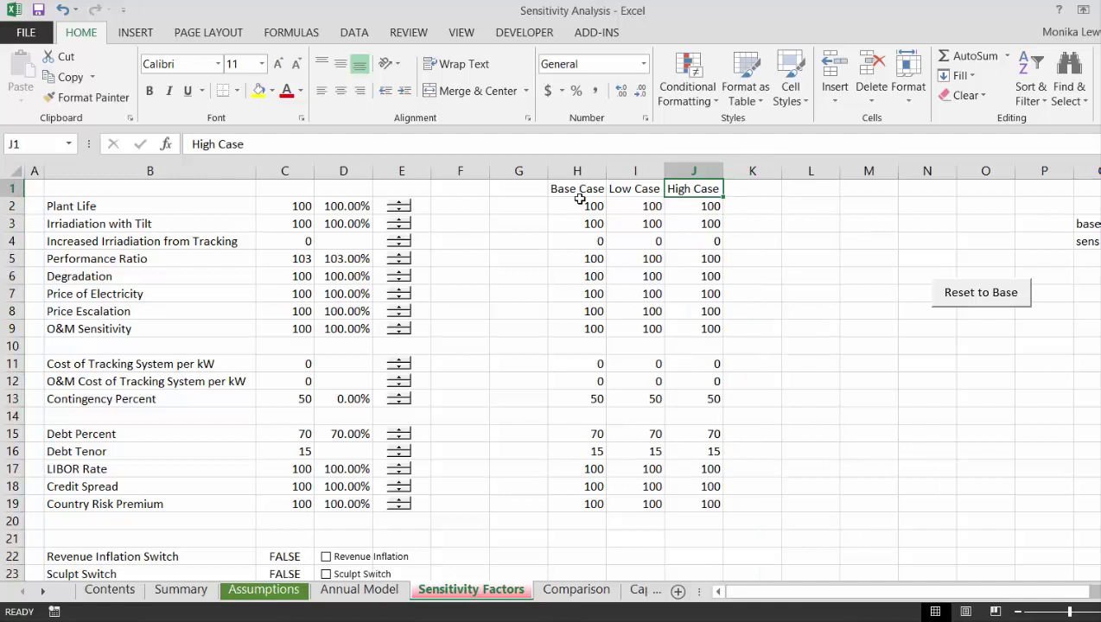
key(Right)
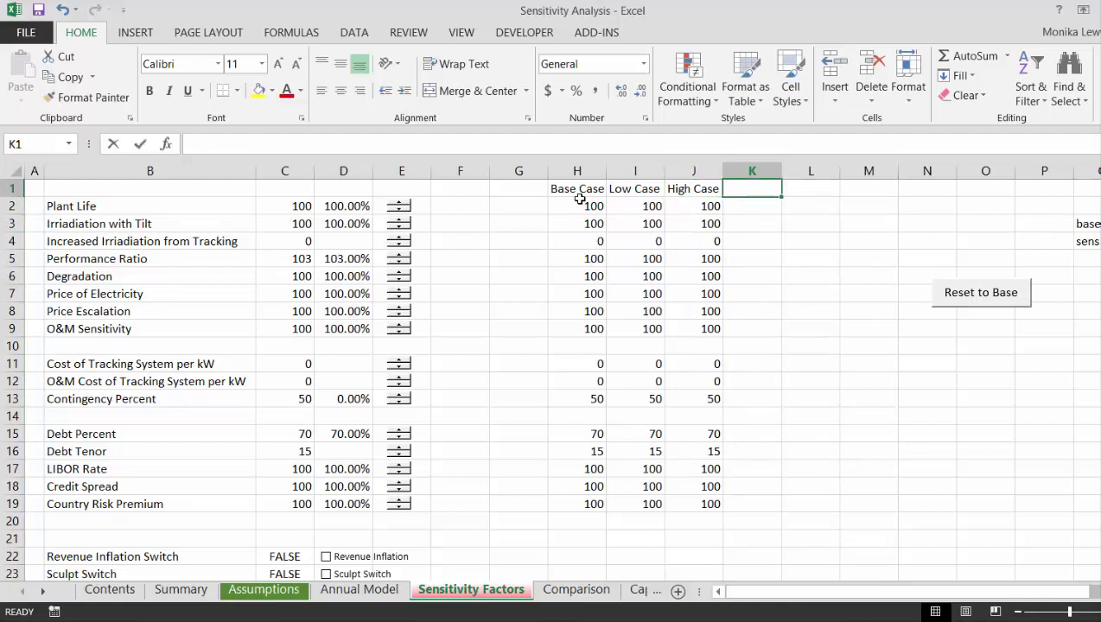
text(With Tracking)
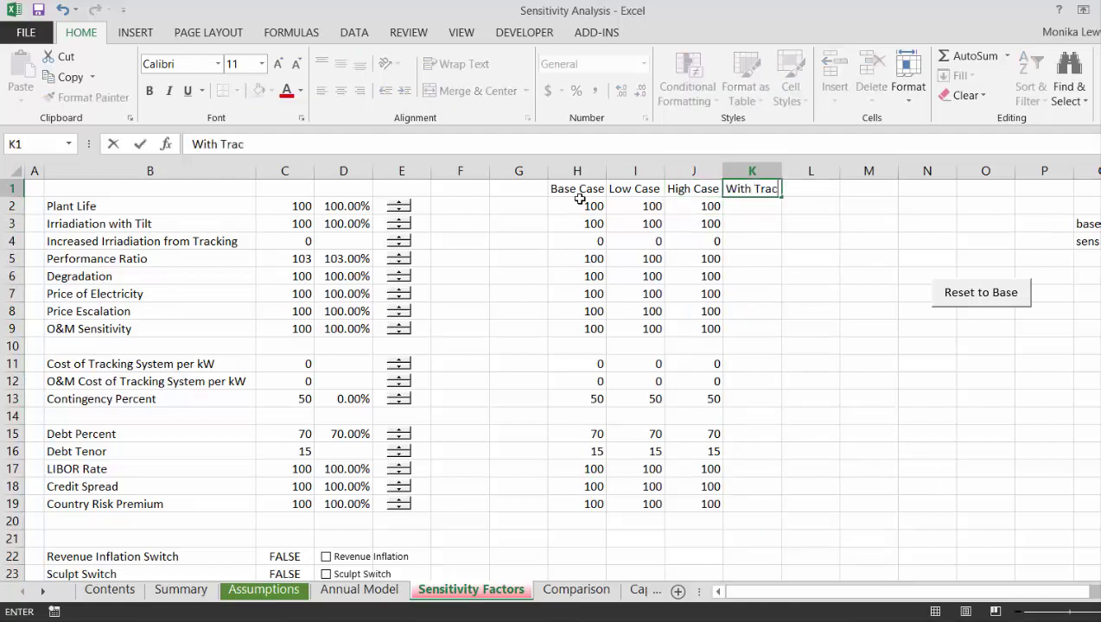
key(Return)
key(Up)
key(Right)
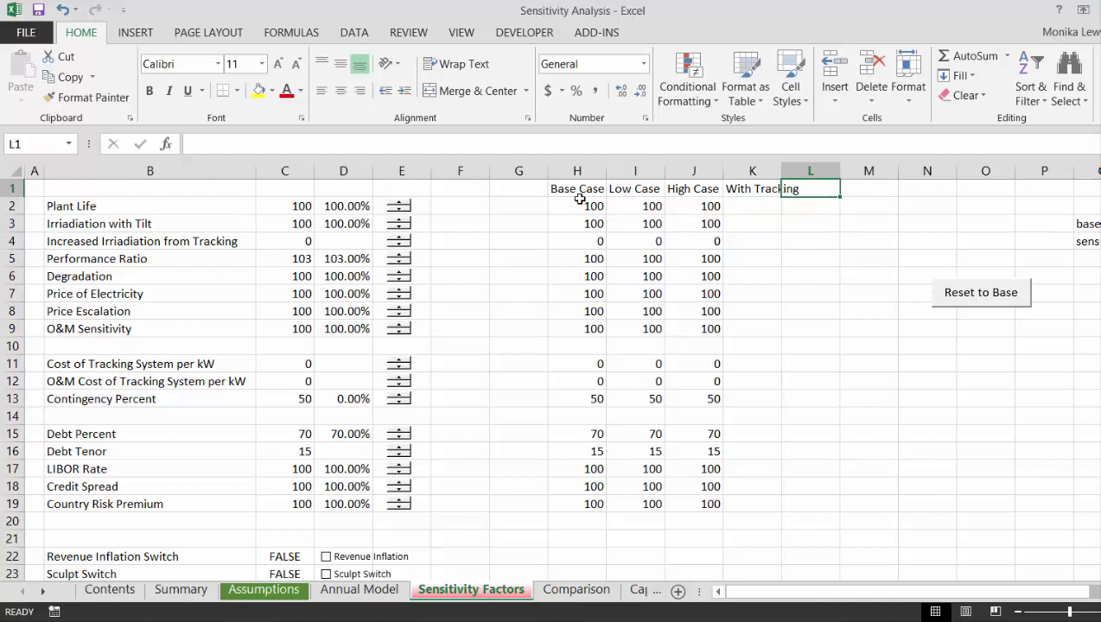
text(Low )
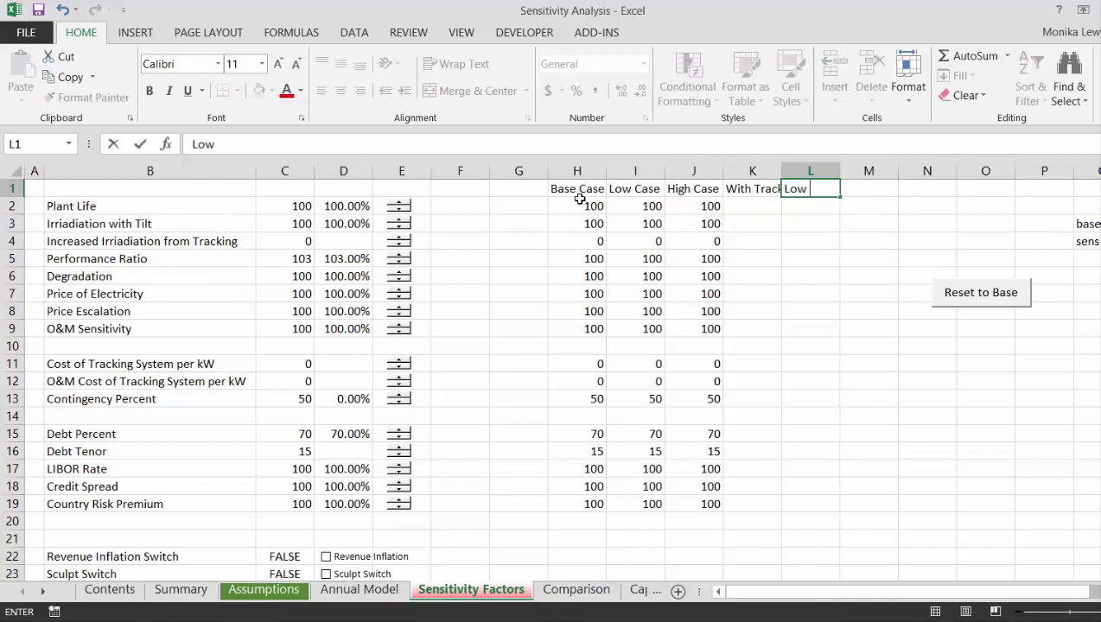
text(Price Case)
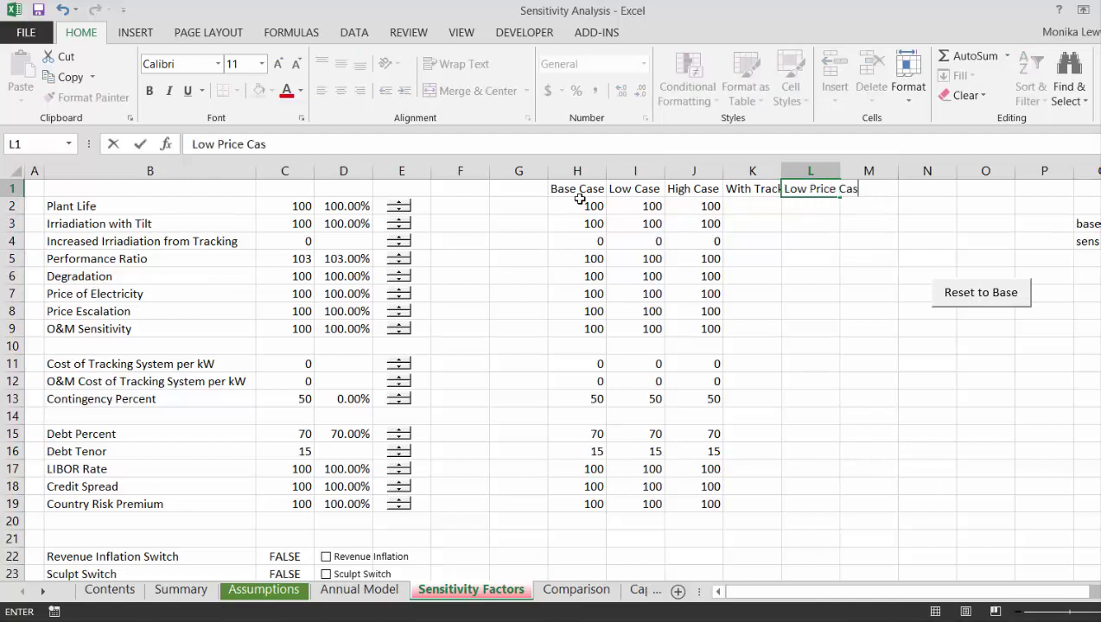
key(Return)
Step: Select the five scenario headings H1:L1
key(Up)
key(Left)
key(Left)
key(Left)
key(Left)
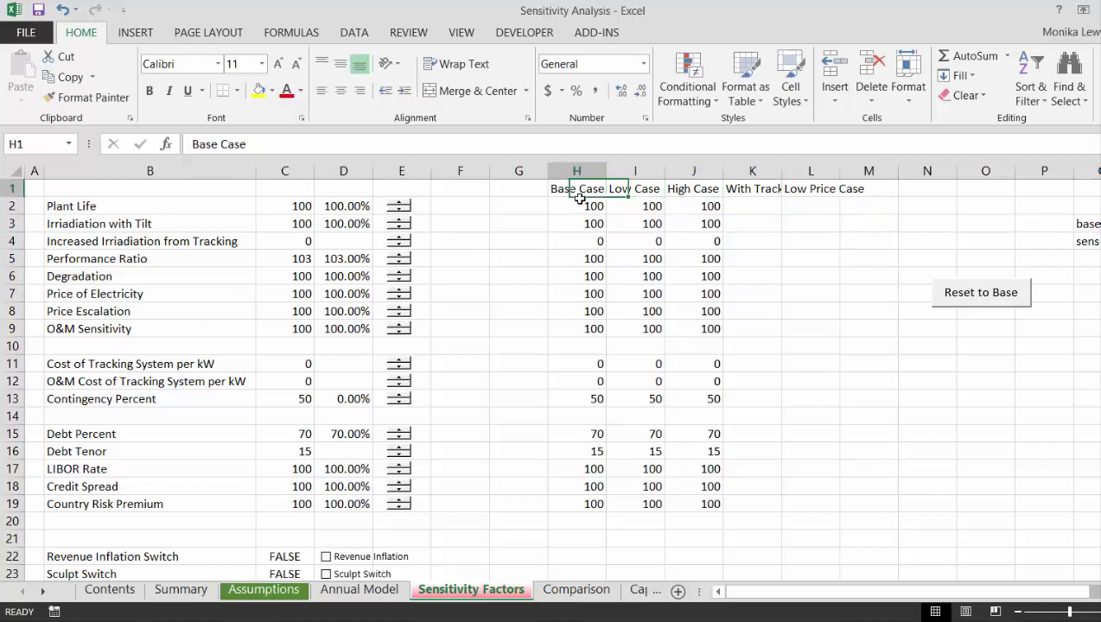
key(shift+Right)
key(shift+Right)
key(shift+Right)
key(shift+Right)
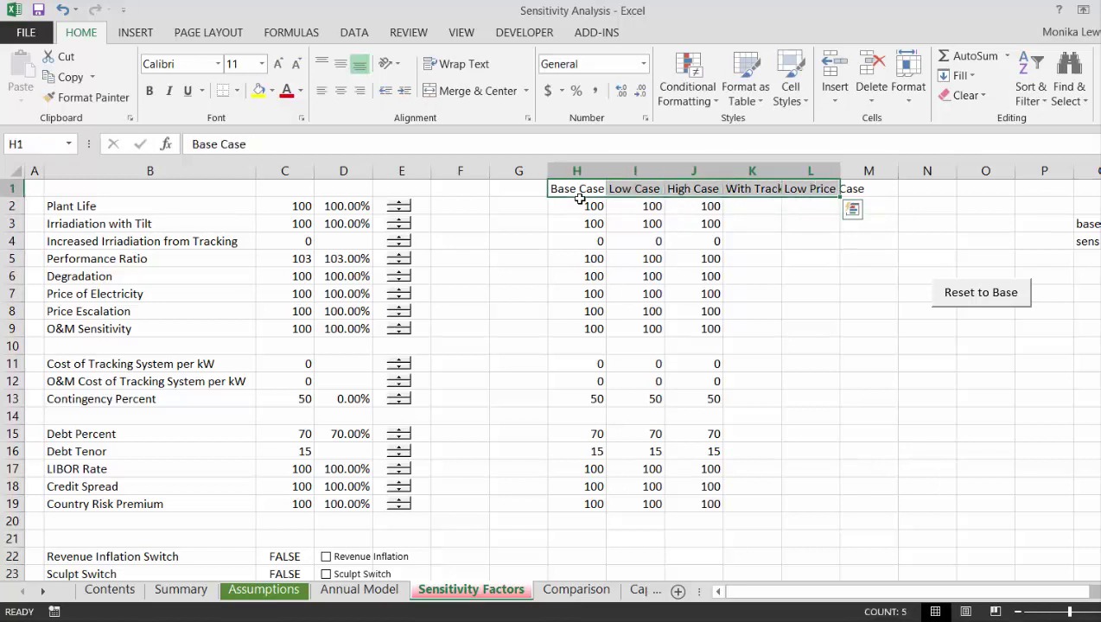
Step: Apply Wrap Text and Center to the scenario headings in H1:L1
click(437, 68)
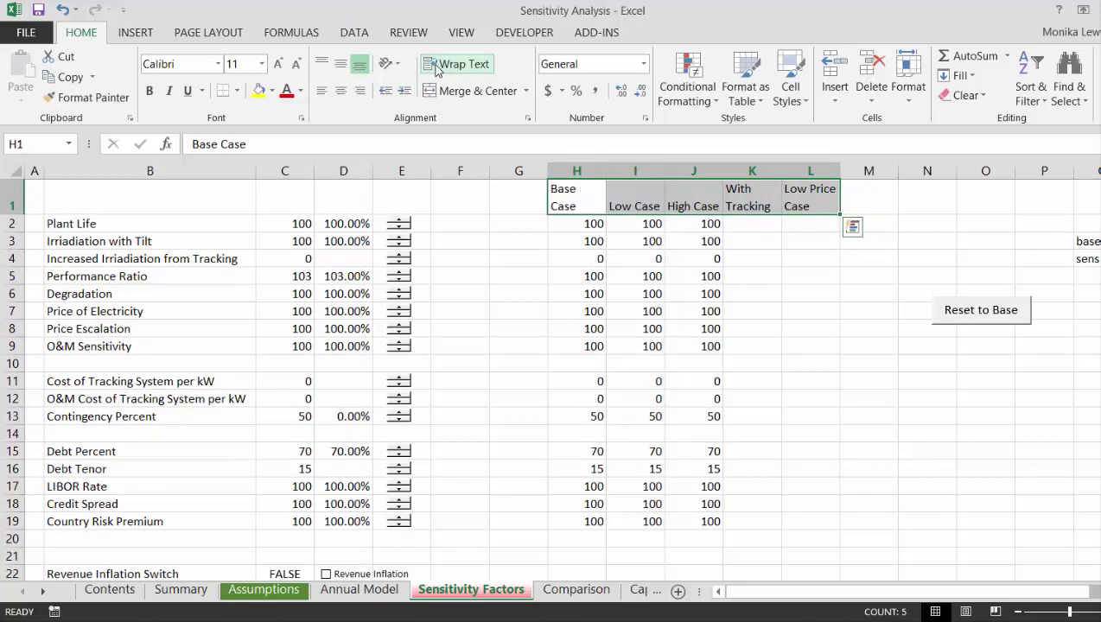
click(340, 93)
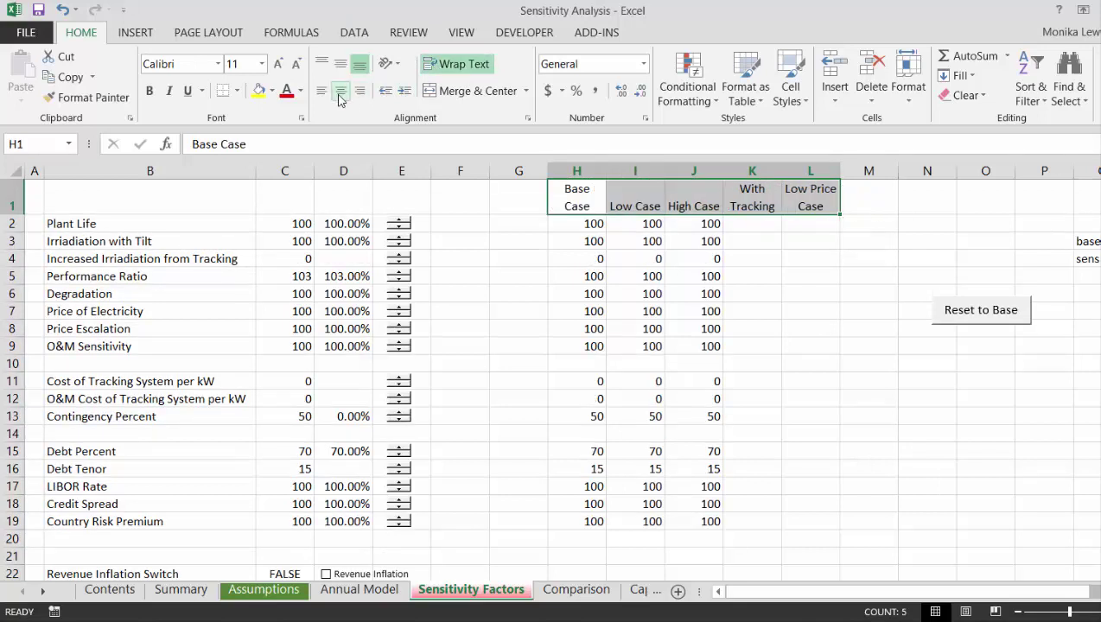
click(757, 226)
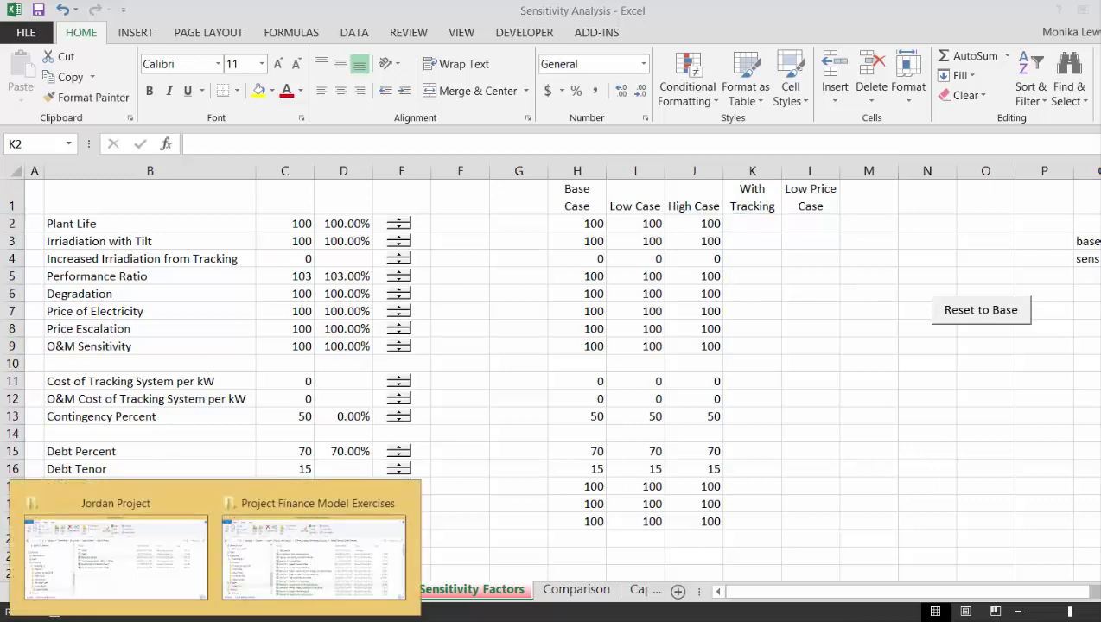
Step: In File Explorer, open the Chapter 1. Models and Analysis folder on Courses (C:)
mouse_move(186, 579)
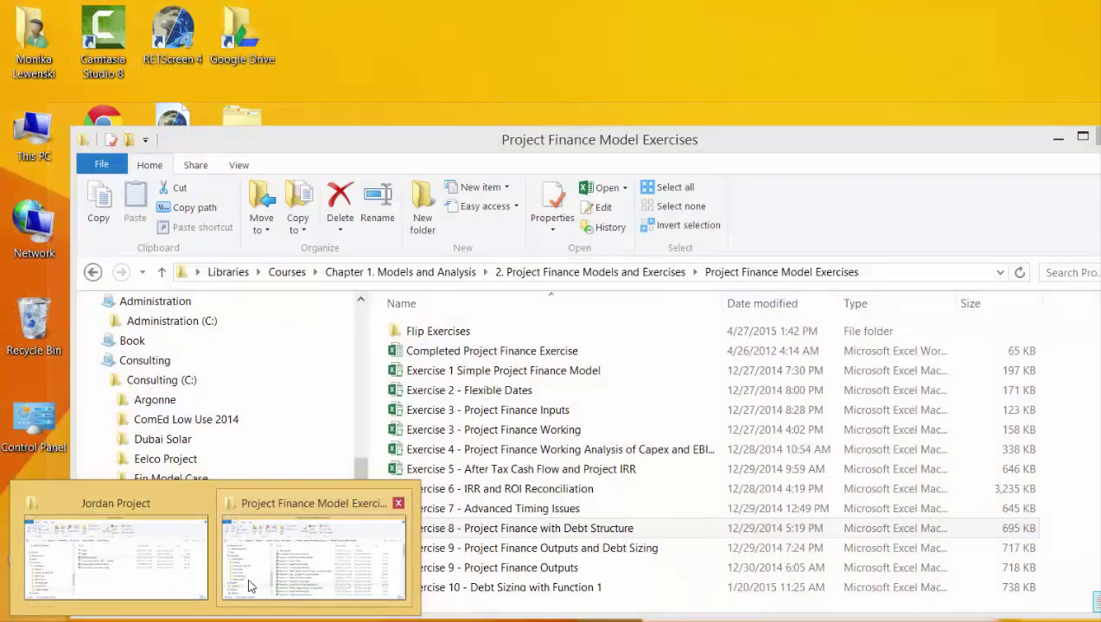
click(313, 557)
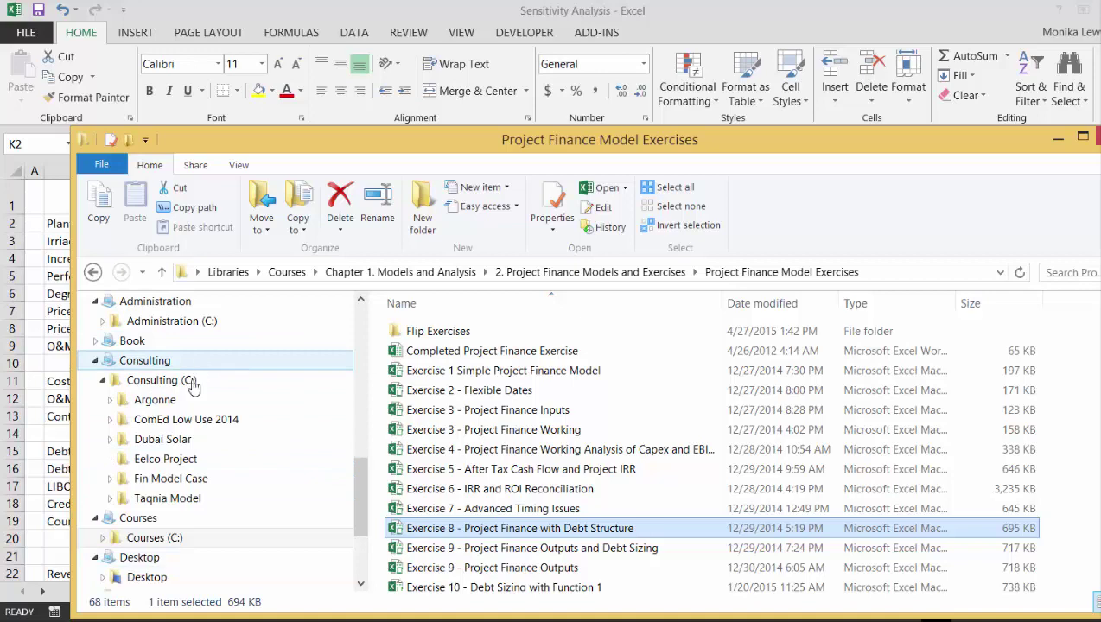
click(166, 542)
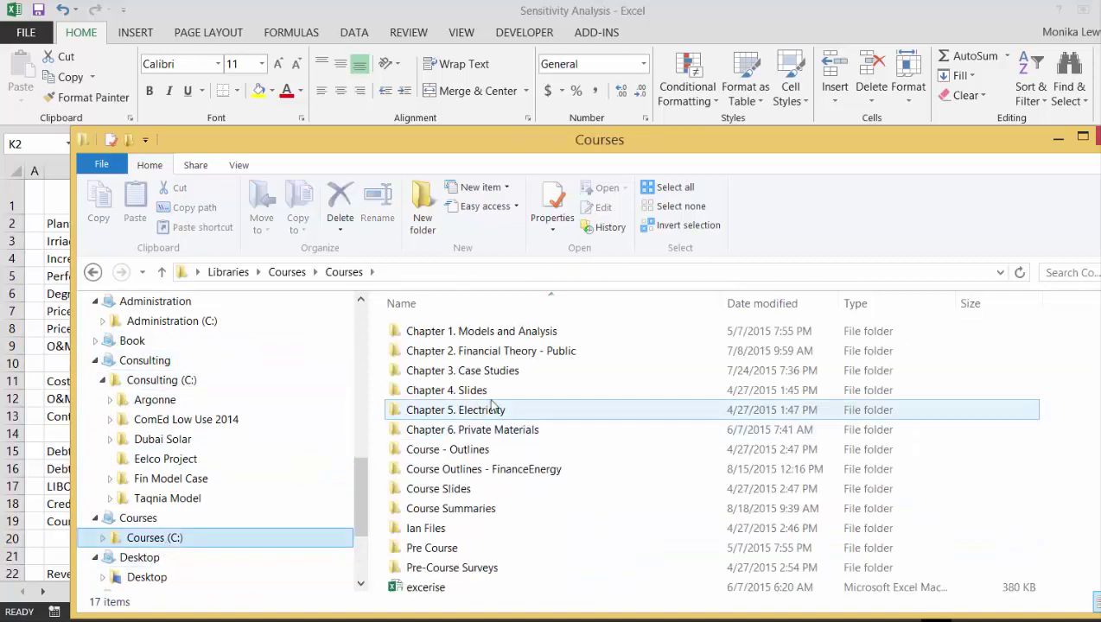
click(536, 332)
double_click(536, 333)
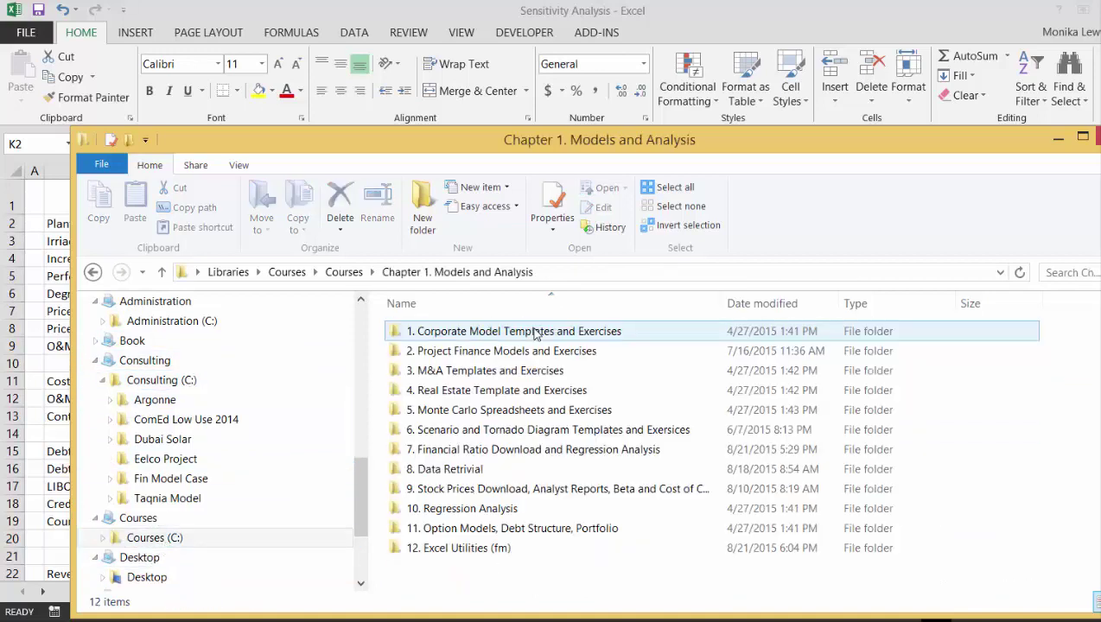
click(475, 545)
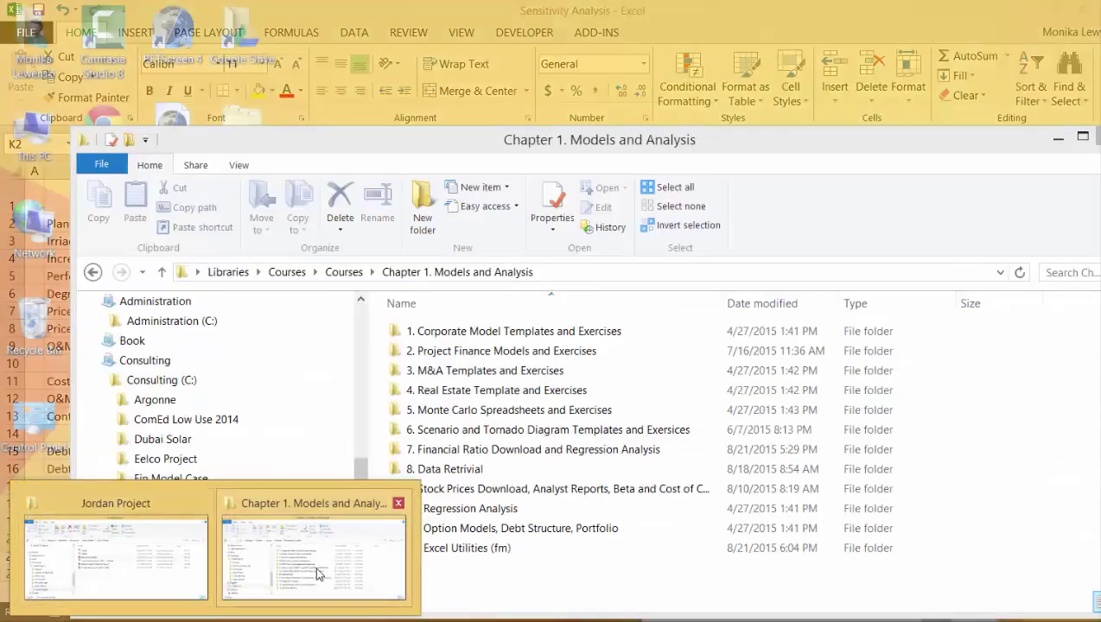
Step: Open the 12. Excel Utilities (fm) folder and bring up the Generic Macros workbook
click(317, 572)
click(454, 549)
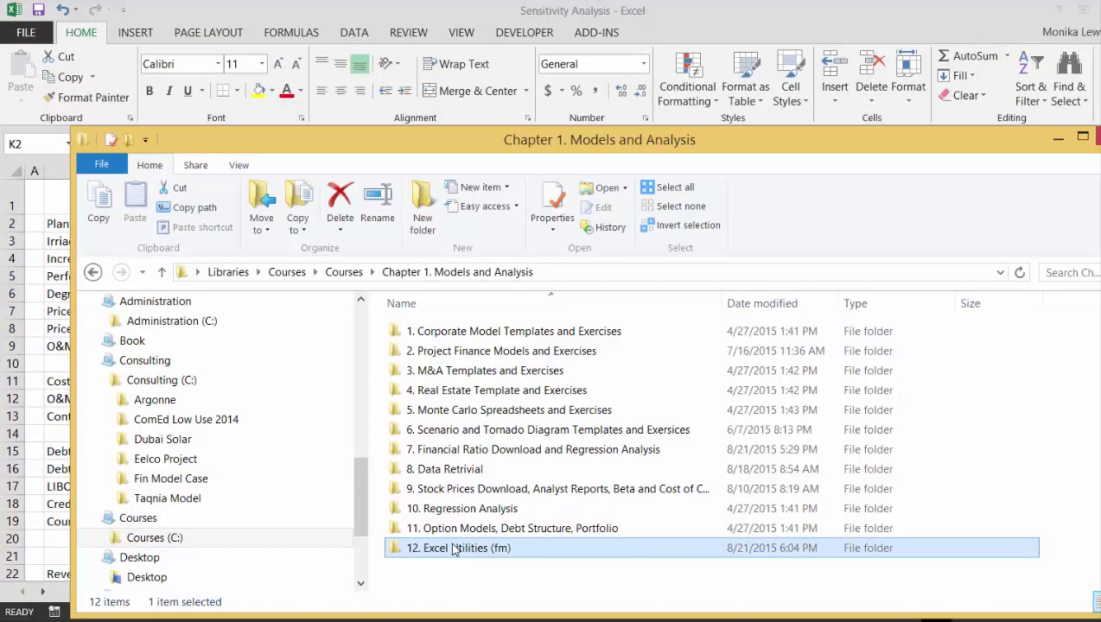
double_click(454, 549)
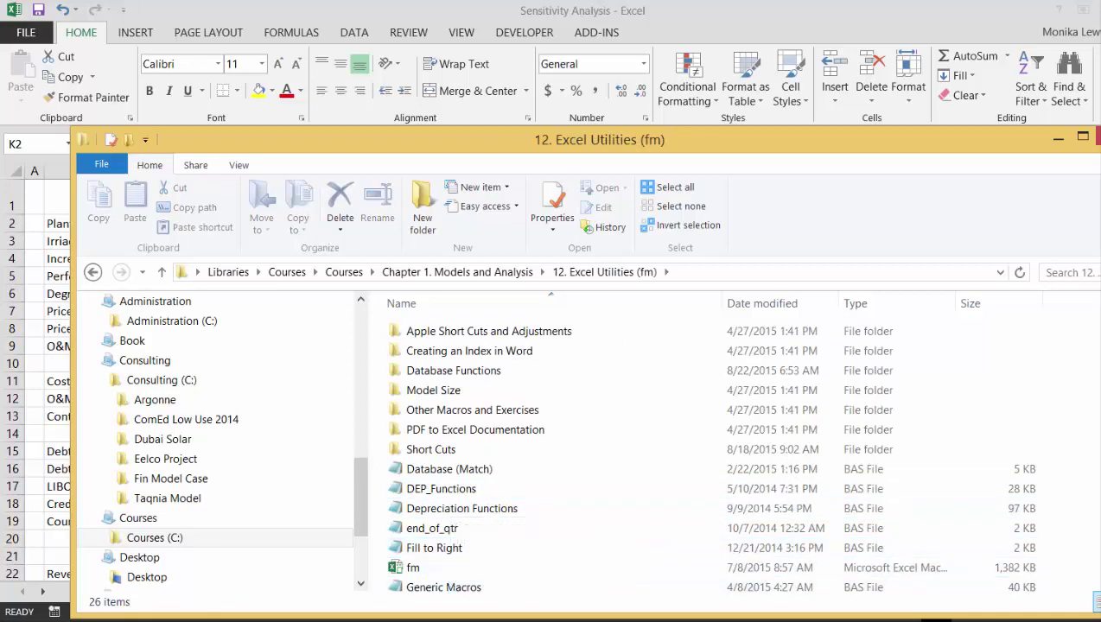
scroll(709, 449, down, 2)
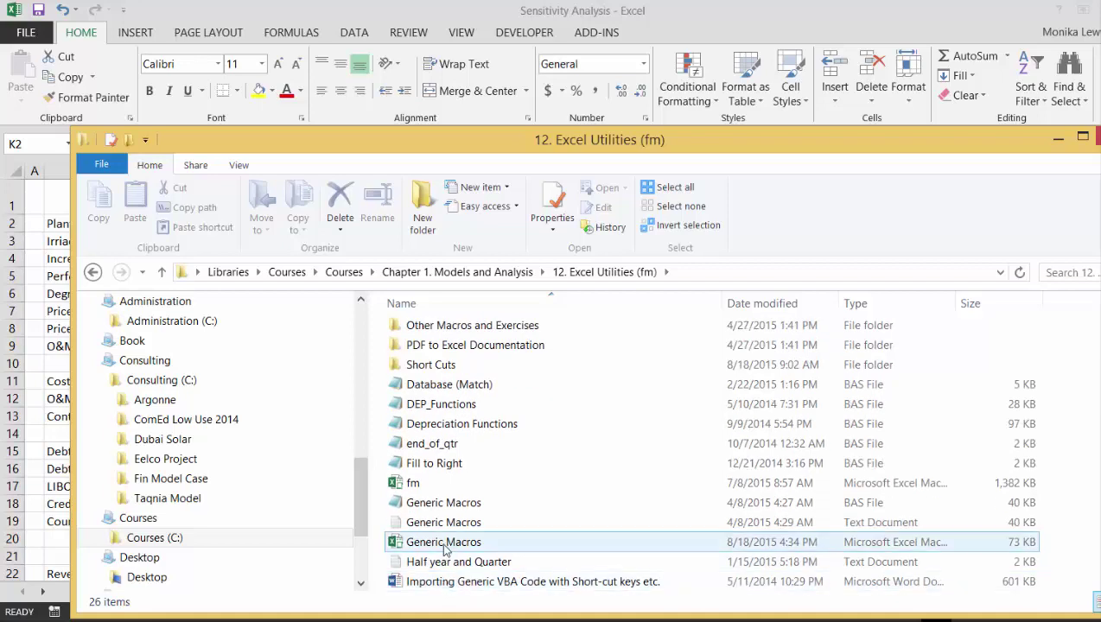
key(alt+Tab)
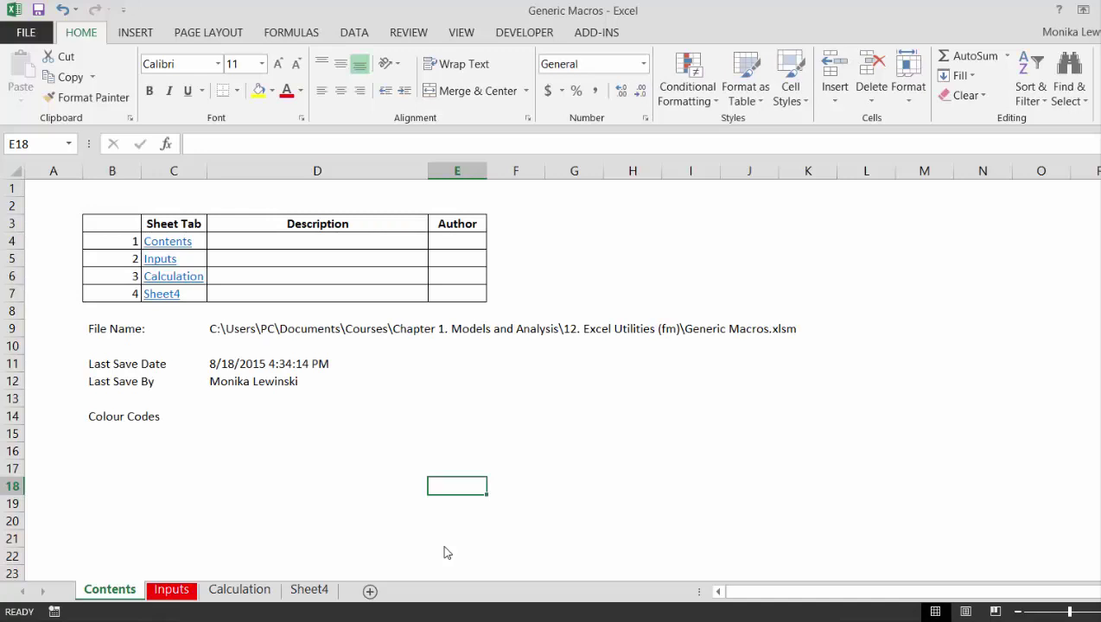
Step: Run the A_Implement_Generic_Macros macro on the Sensitivity Analysis workbook to add a Contents sheet
key(alt+Tab)
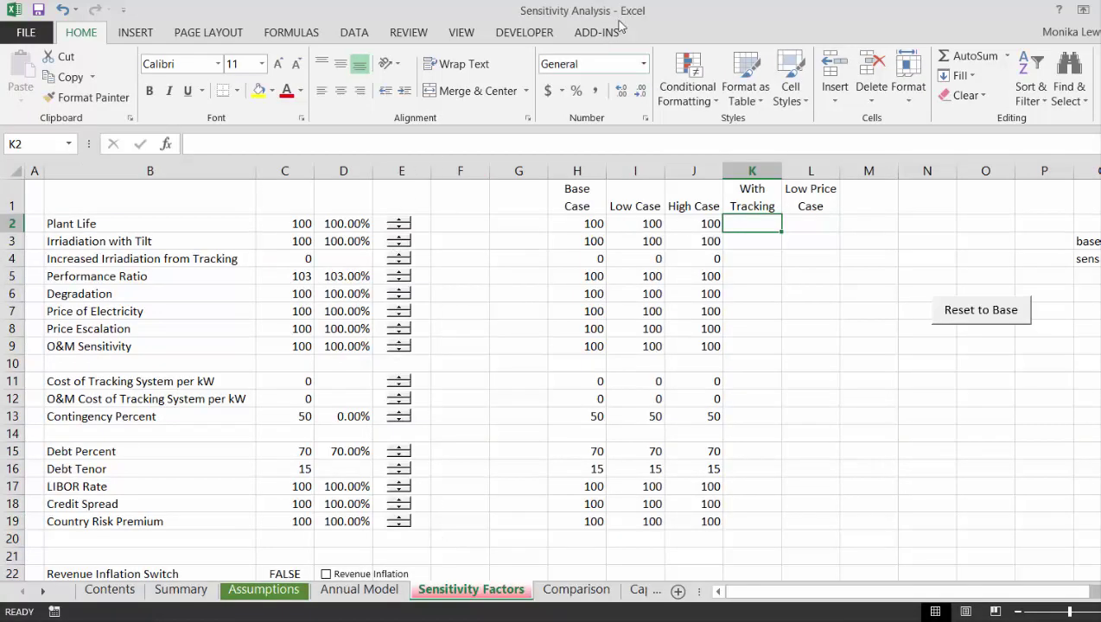
click(608, 32)
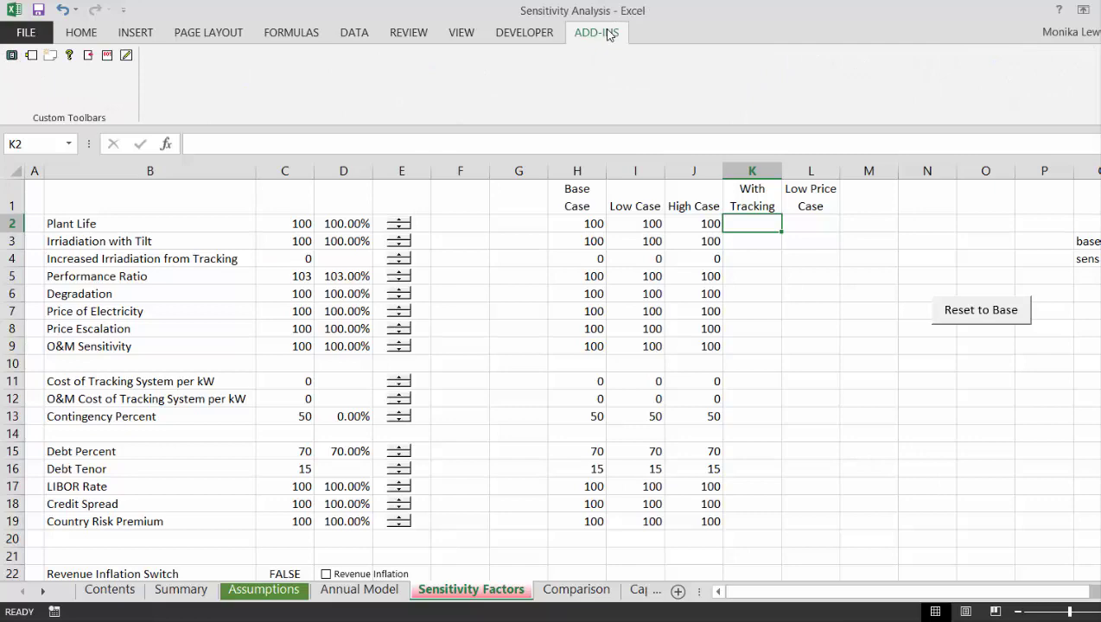
click(513, 35)
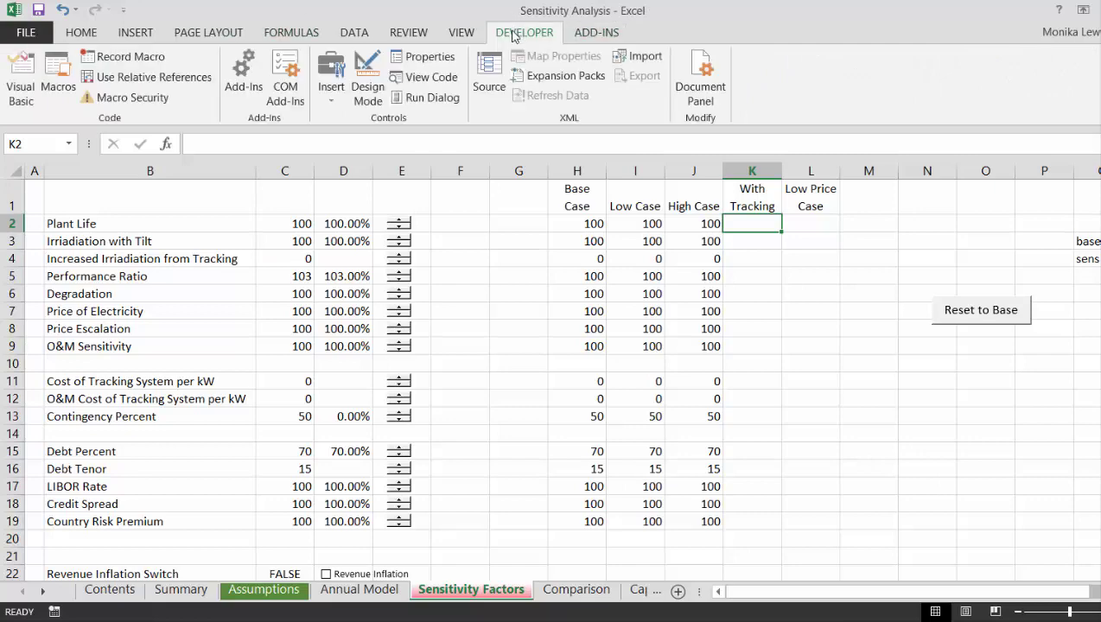
click(57, 70)
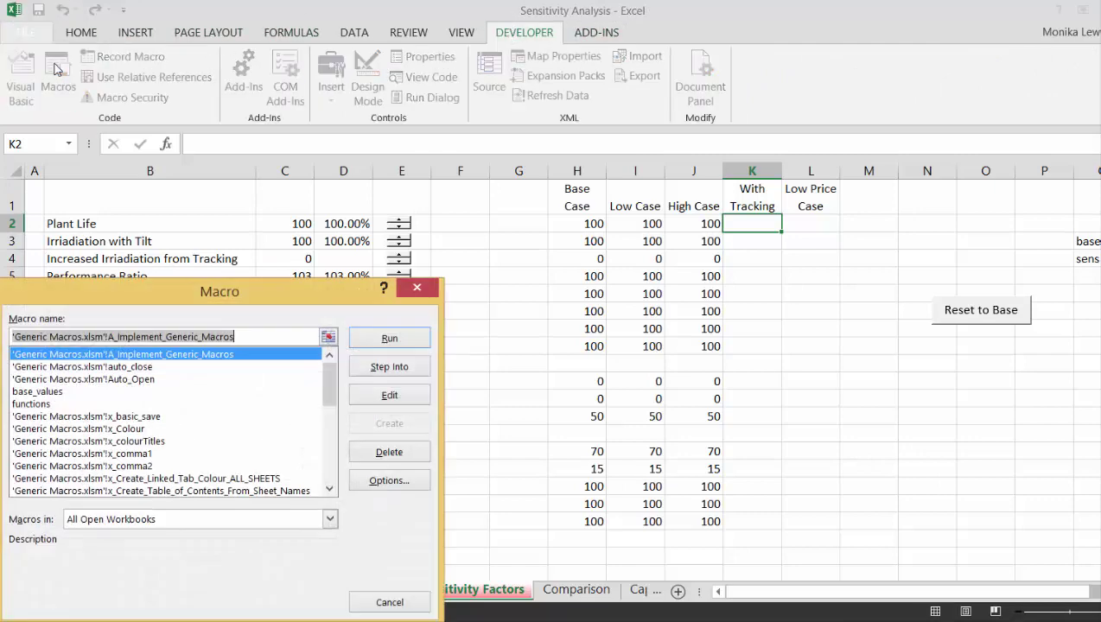
click(389, 339)
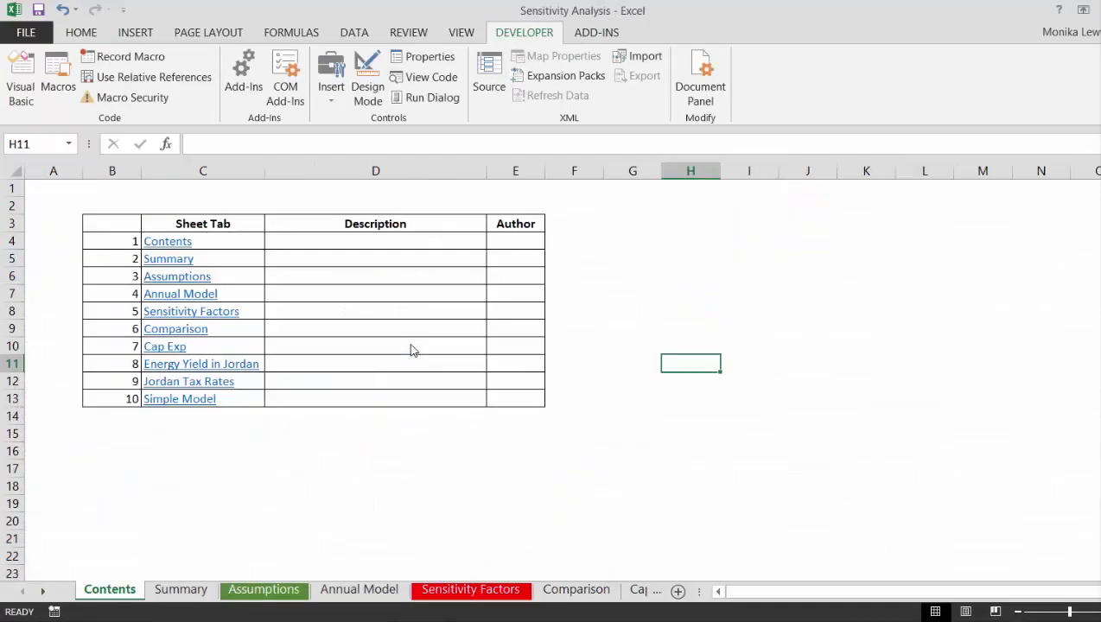
key(ctrl+Tab)
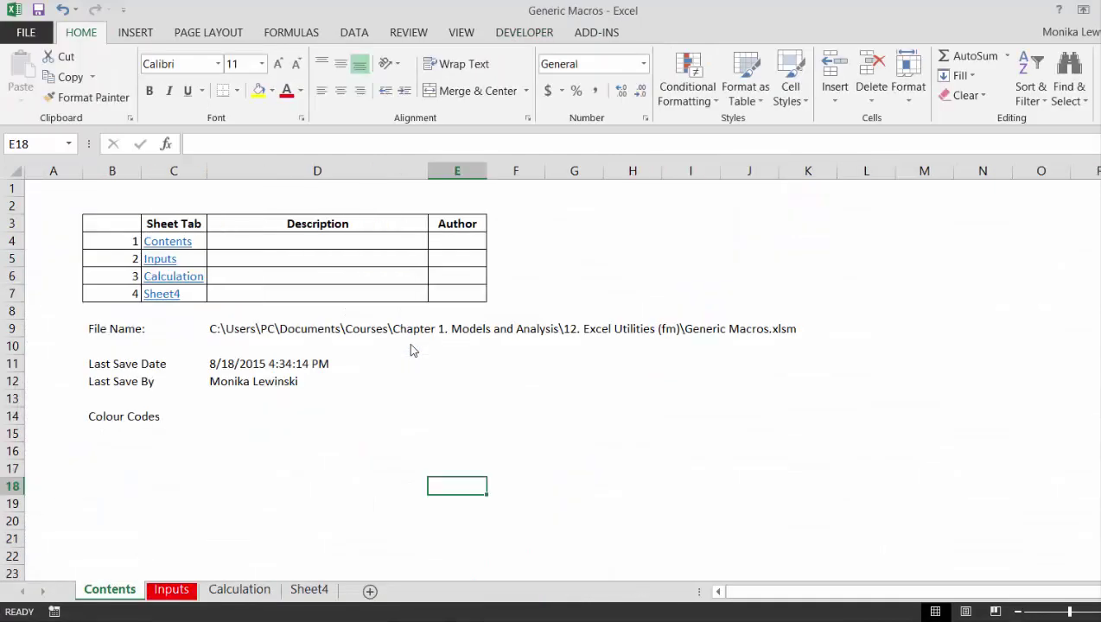
key(ctrl+Tab)
key(ctrl+Tab)
key(ctrl+Tab)
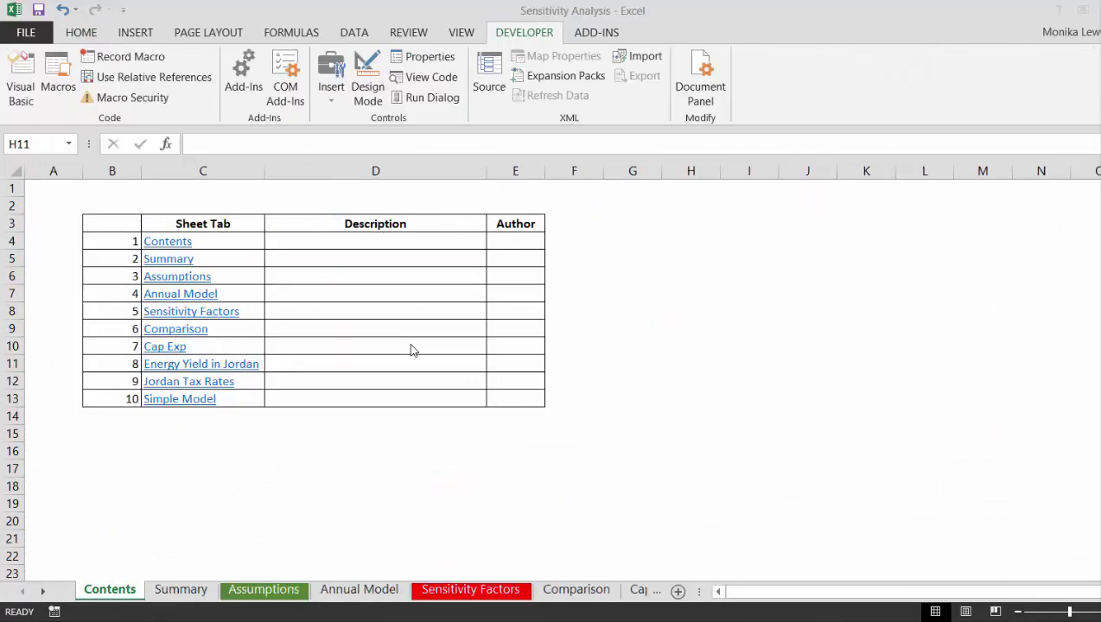
Step: Colour the Sensitivity Factors sheet's hard-coded inputs blue and review columns C and I
key(ctrl+Page_Down)
key(ctrl+Page_Down)
key(ctrl+Page_Down)
key(ctrl+Page_Down)
key(ctrl+Page_Down)
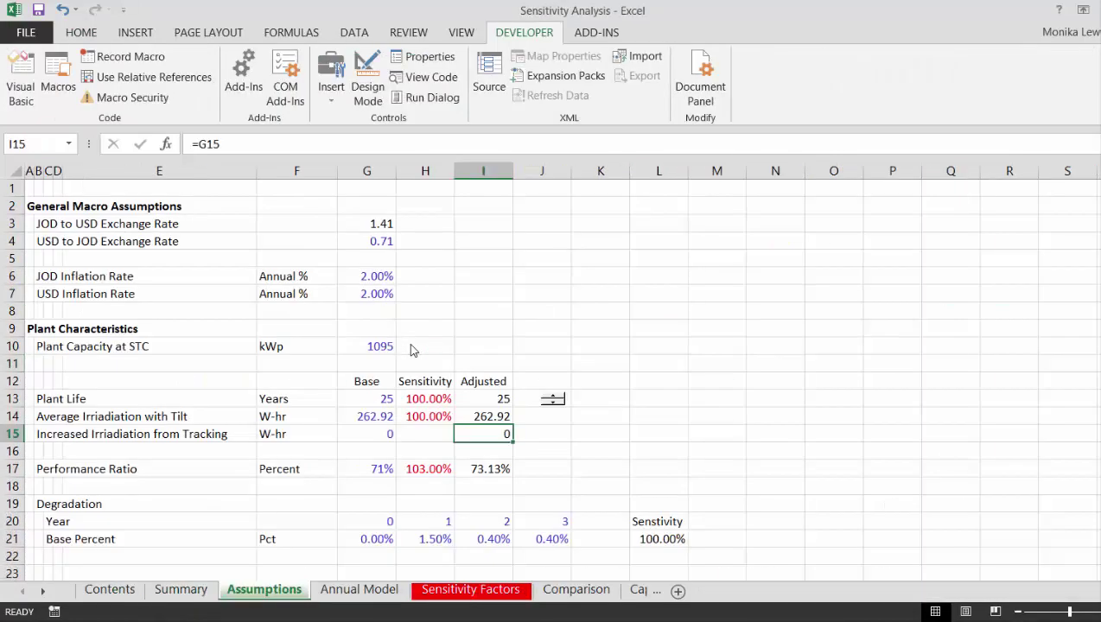
key(ctrl+Page_Up)
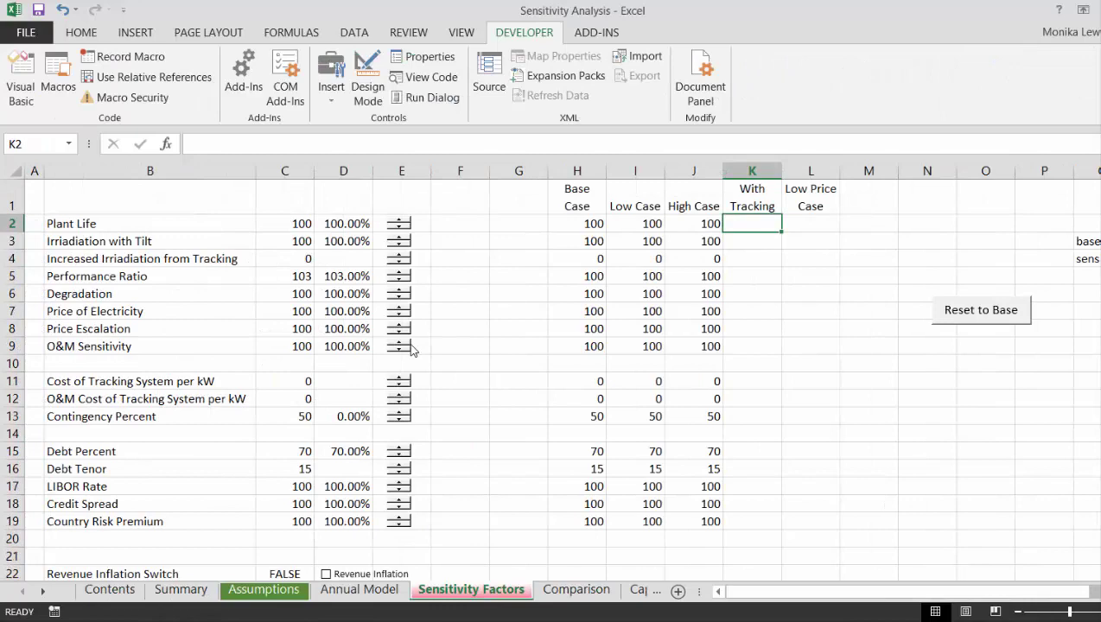
key(F5)
key(Left)
key(Left)
key(Left)
key(Left)
key(Left)
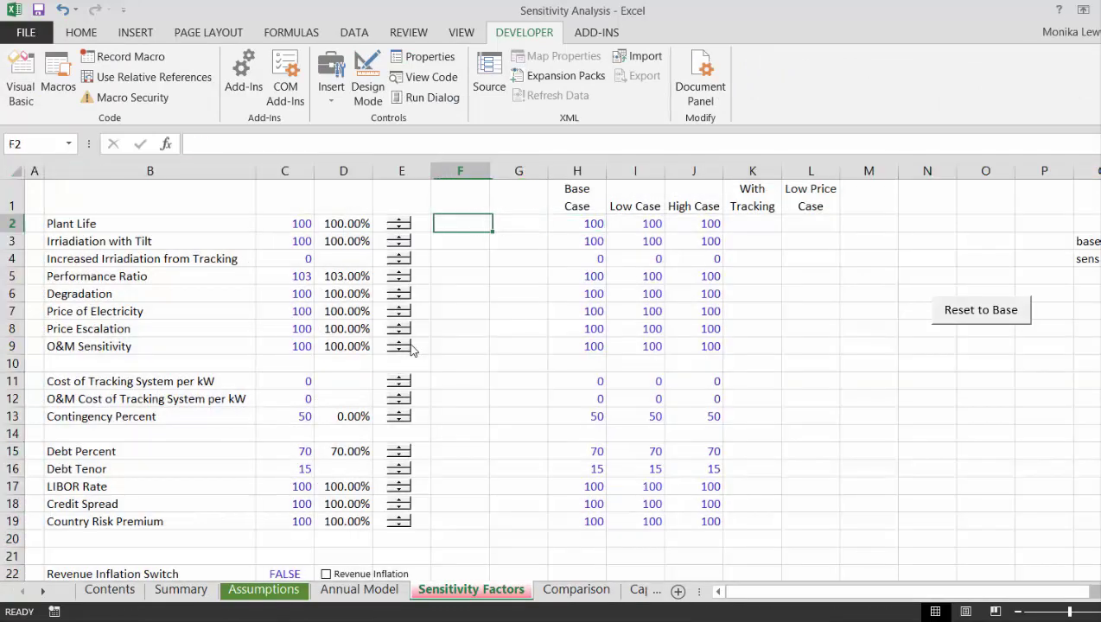
key(Down)
key(Down)
key(Down)
key(Down)
key(Down)
key(Down)
key(Down)
key(Down)
key(Down)
key(Down)
key(Down)
key(Down)
key(Down)
key(Down)
key(Down)
key(Down)
key(Down)
key(Up)
key(Up)
key(Up)
key(Up)
key(Up)
key(Up)
key(Up)
key(Up)
key(Up)
key(Up)
key(Up)
key(Up)
key(Up)
key(Up)
key(Up)
key(Up)
key(Up)
key(Right)
key(Right)
key(Right)
key(Right)
key(Right)
key(Right)
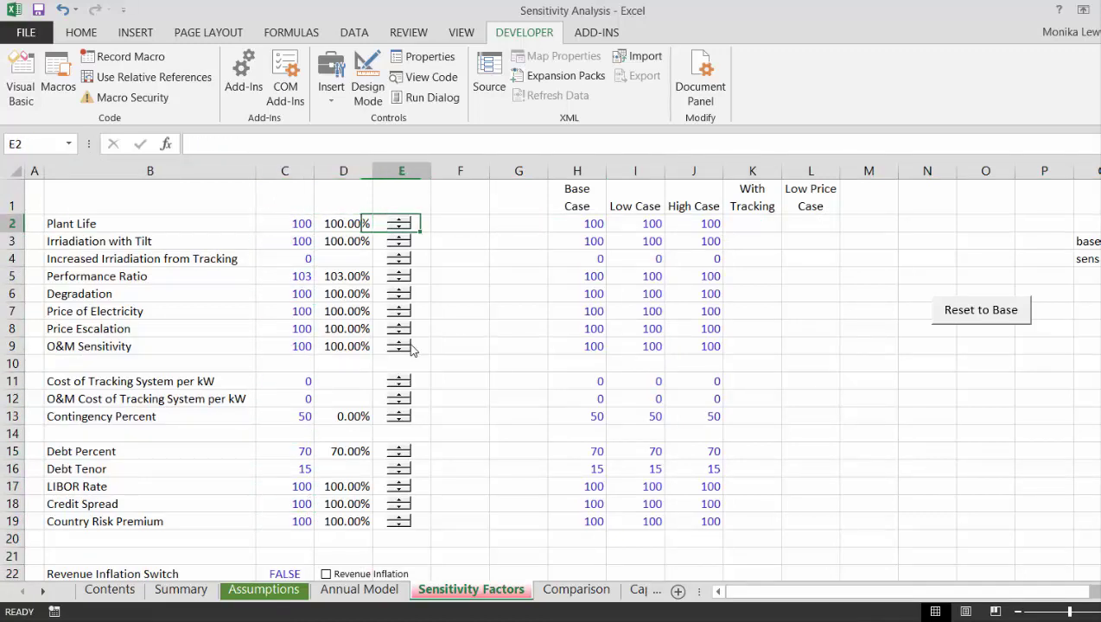
key(Down)
key(Down)
key(Down)
key(Up)
key(Up)
key(Up)
Step: Set the Low Case Irradiation with Tilt to 90 and O&M Sensitivity to 120
key(Down)
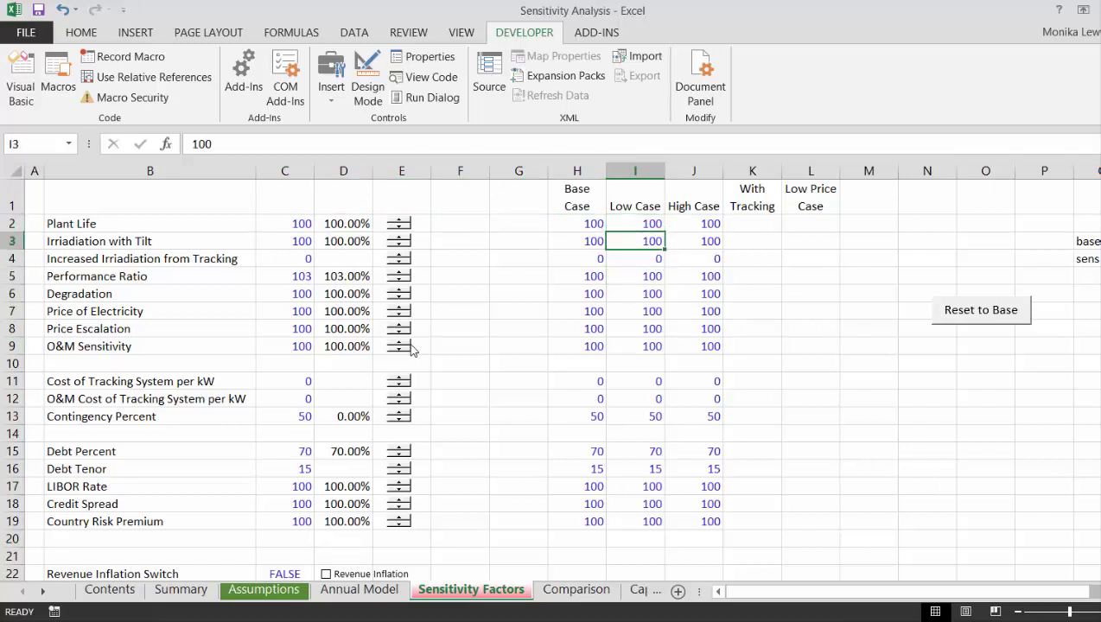
text(90)
key(Return)
key(Down)
key(Down)
key(Left)
key(Right)
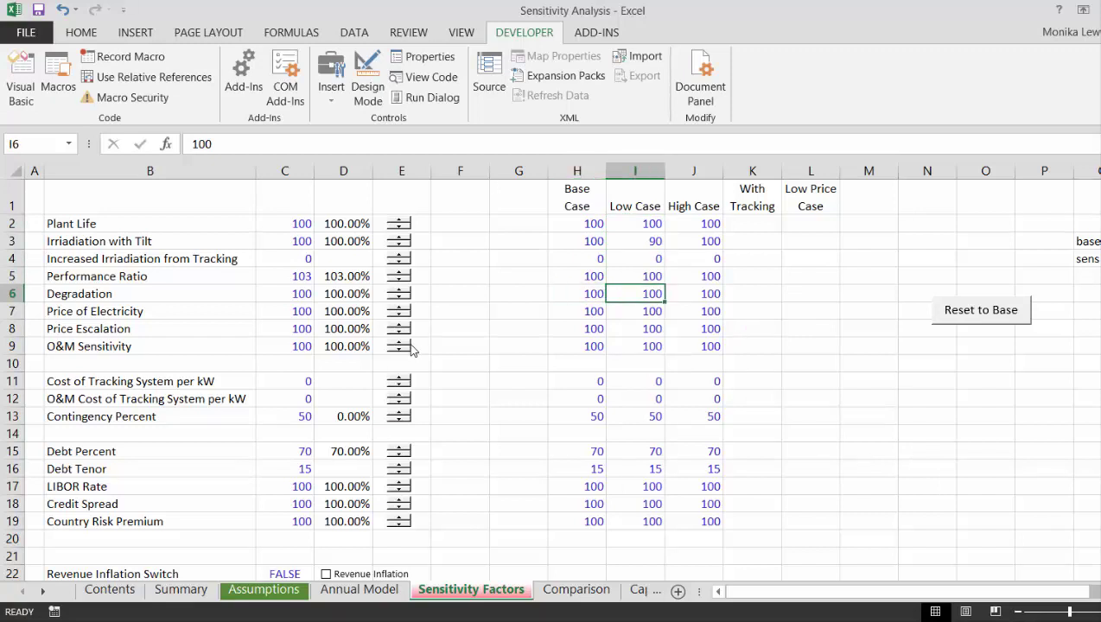
key(Down)
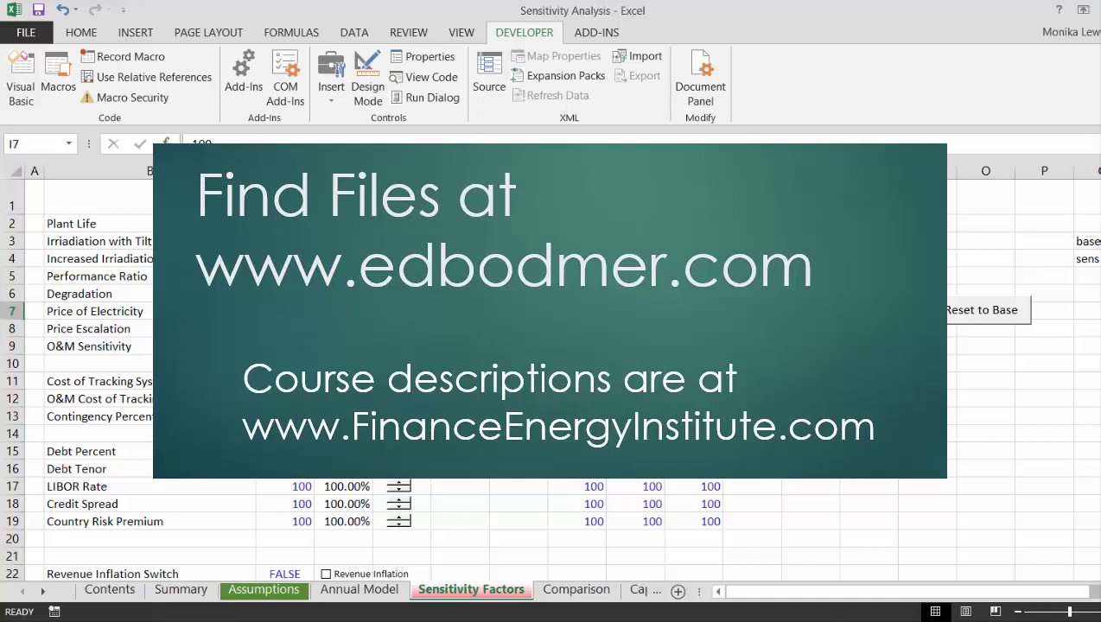
key(Down)
key(Down)
key(Up)
Step: Inspect the Contingency Percent formula =(C13-50)/100 in D13
key(Down)
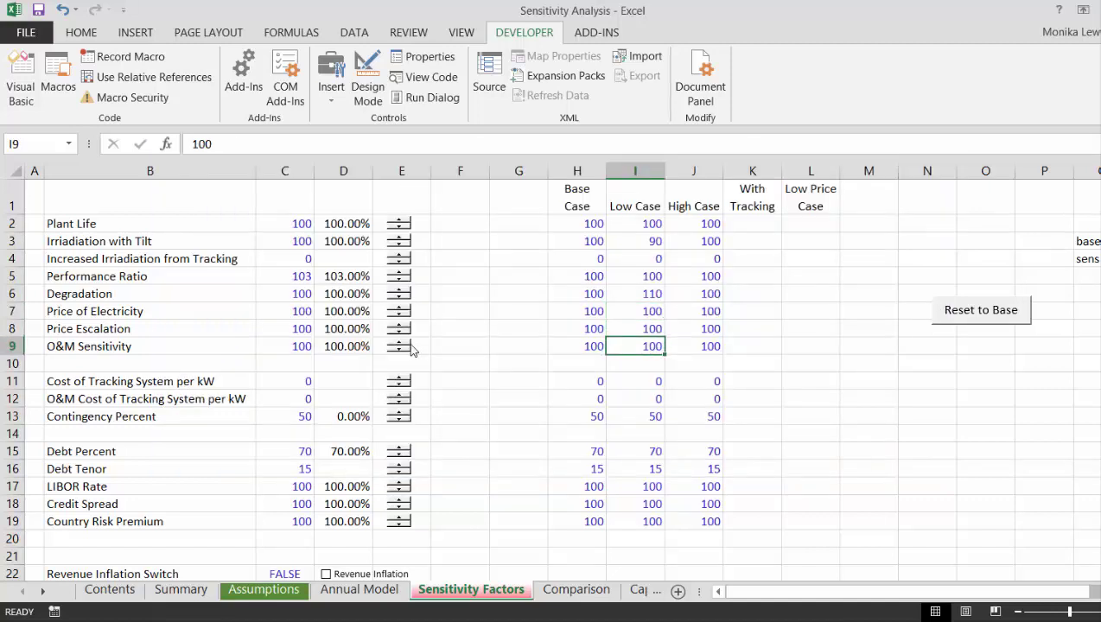
text(120)
key(Return)
key(Down)
key(Down)
key(Up)
key(Up)
key(Up)
key(Up)
key(Up)
key(Up)
key(Down)
key(Down)
key(Down)
key(Down)
key(Down)
key(Down)
key(Down)
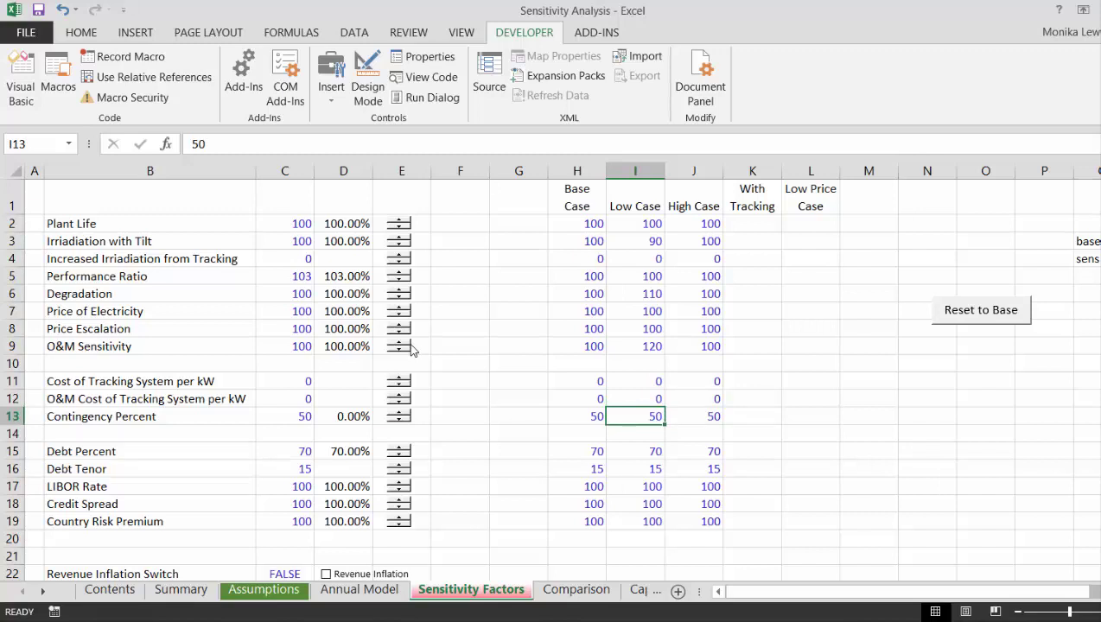
key(Left)
key(Left)
key(Left)
key(Left)
key(Left)
key(F2)
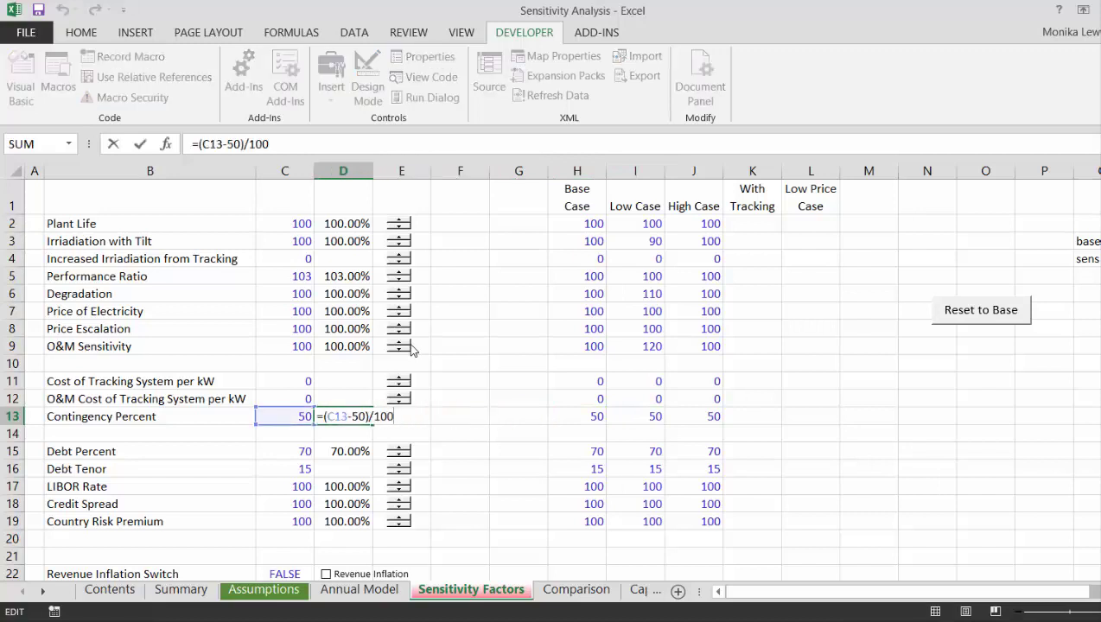
Step: Set Contingency Percent to 70 for Low Case and 40 for High Case
key(Escape)
key(Right)
key(Right)
key(Right)
key(Right)
key(Right)
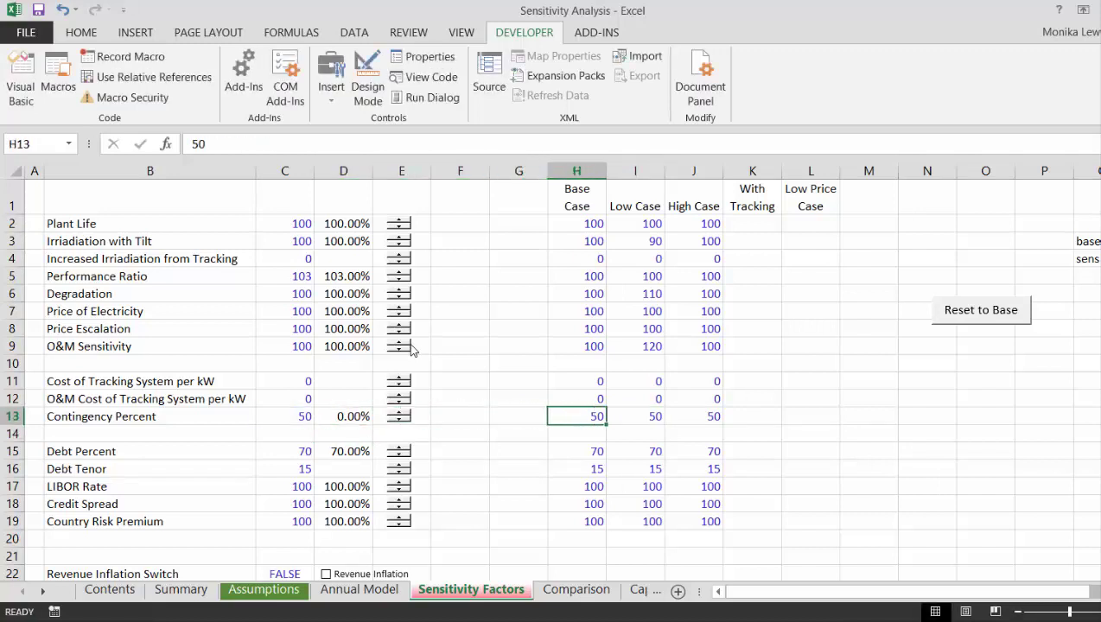
text(20)
key(BackSpace)
key(BackSpace)
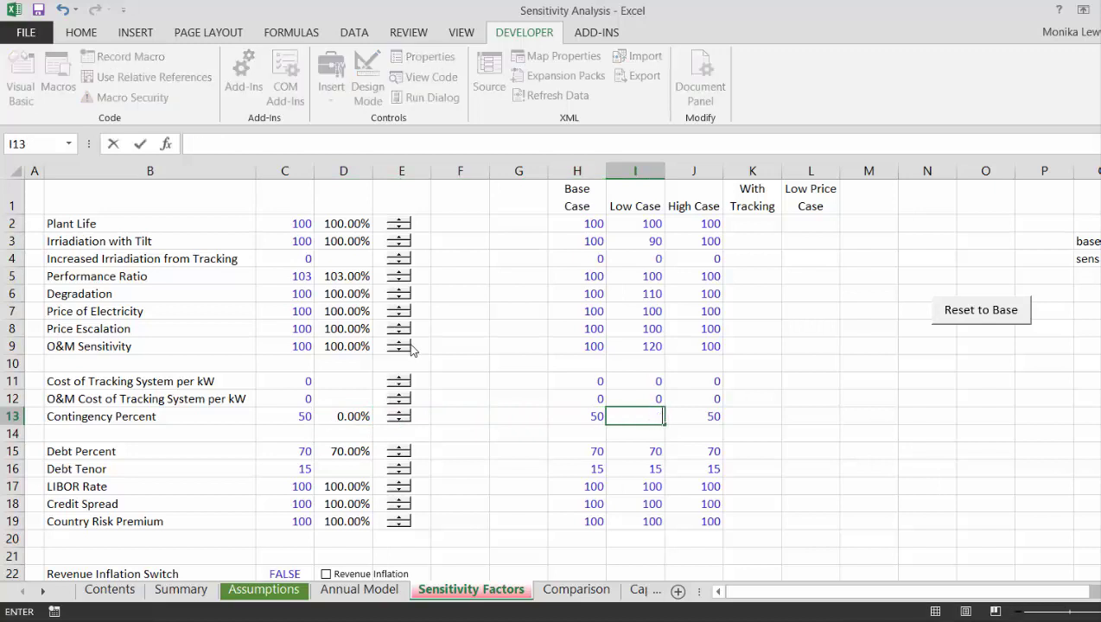
text(70)
key(Return)
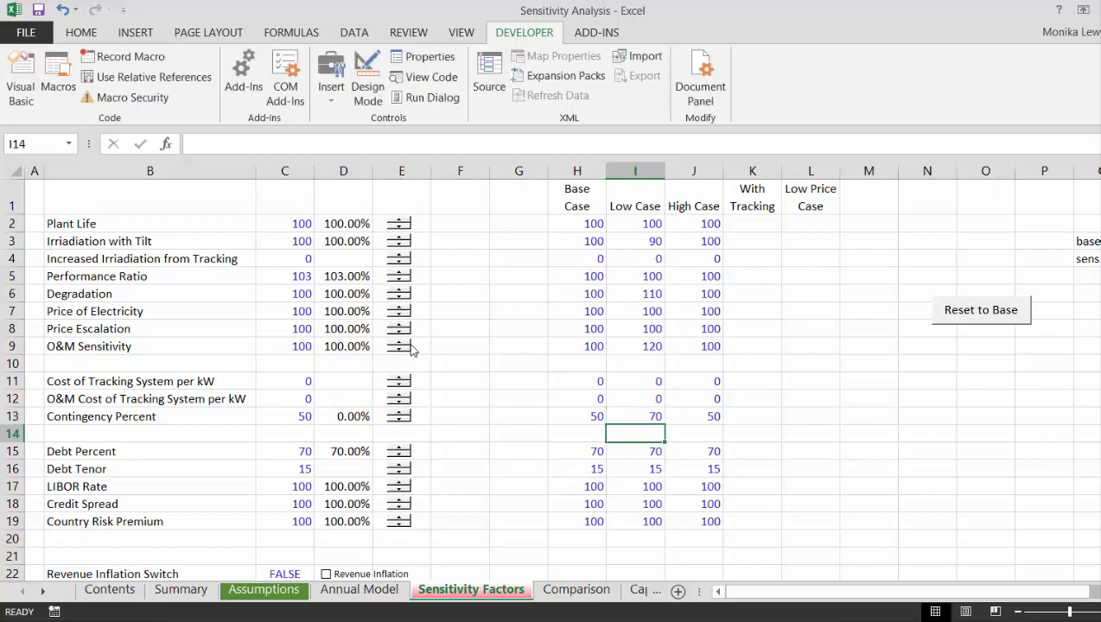
key(Up)
key(Right)
text(40)
key(Return)
Step: Set Country Risk Premium to 120 for Low Case and 0 for High Case
key(Down)
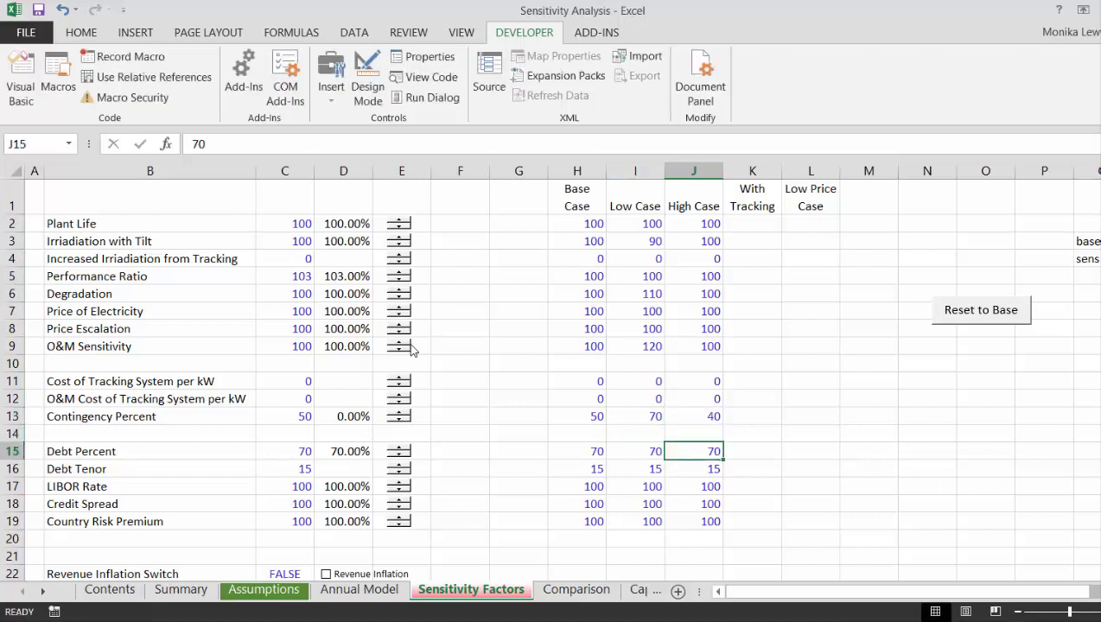
key(Left)
key(Left)
key(Right)
key(Down)
key(Down)
key(Up)
key(Down)
key(Down)
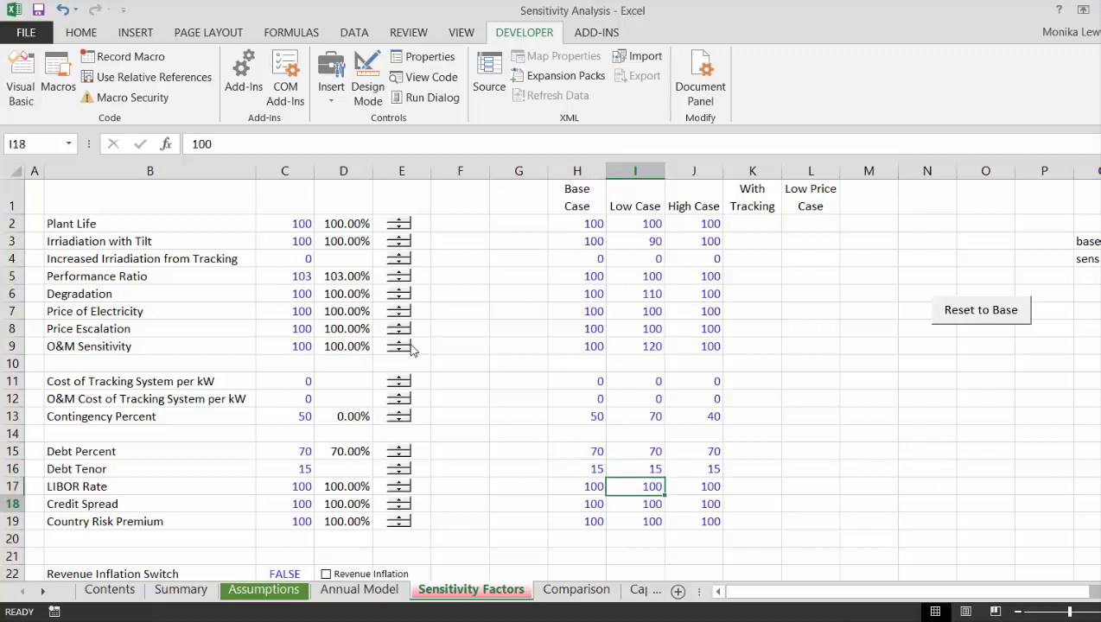
key(Down)
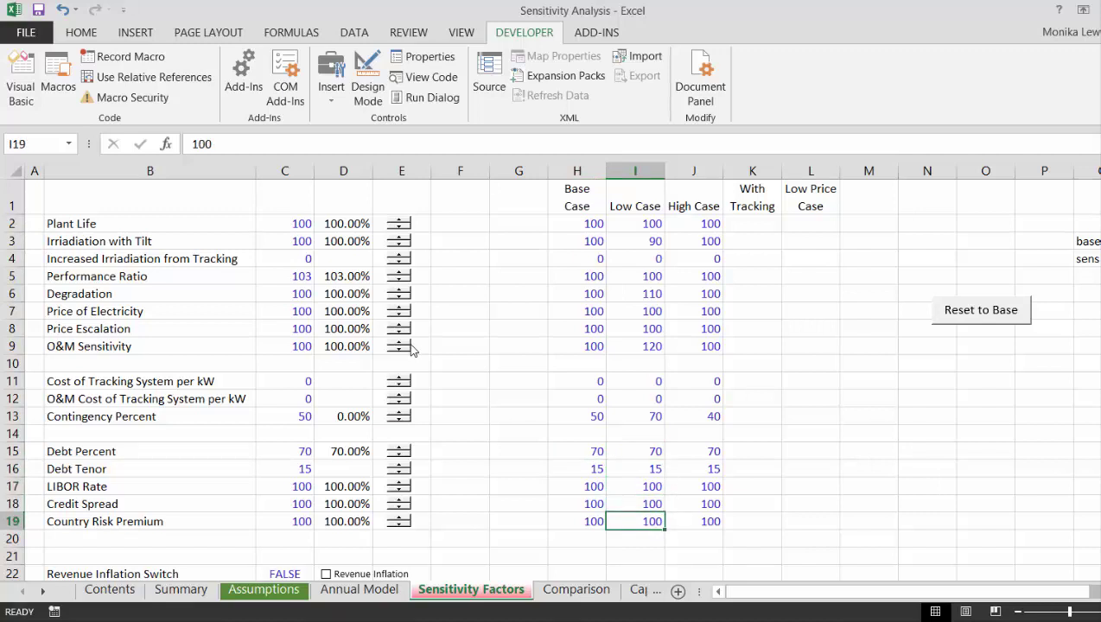
text(120)
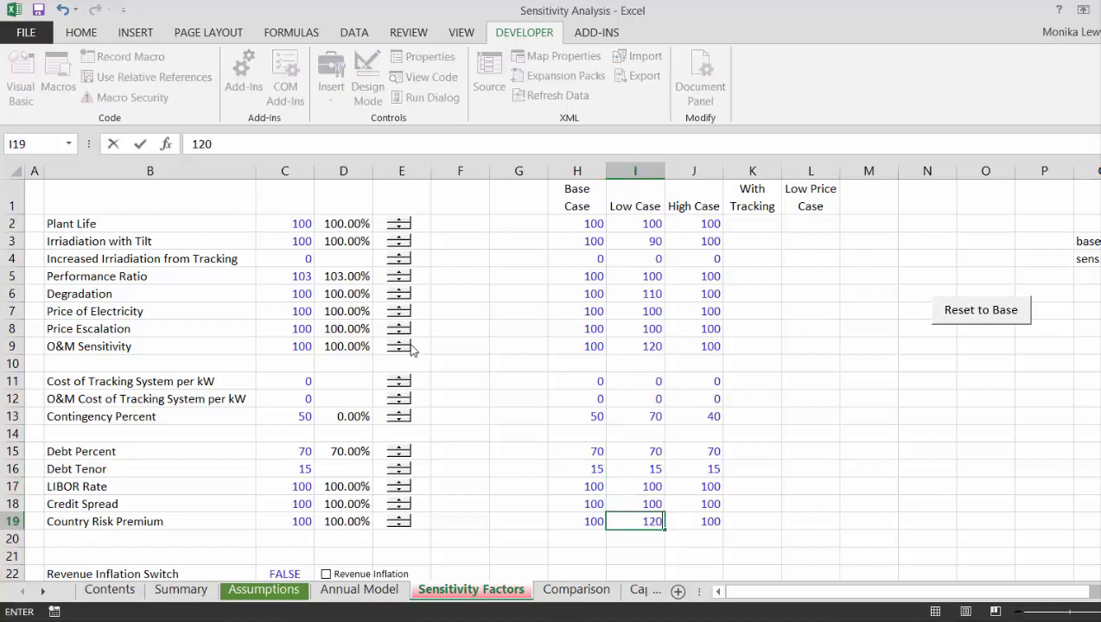
key(Return)
key(Up)
key(Right)
text(0)
key(Up)
key(Up)
key(Up)
key(Up)
key(Up)
key(Up)
key(Up)
key(Up)
key(Up)
key(Up)
key(Up)
key(Up)
key(Up)
key(Up)
key(Up)
key(Up)
key(Up)
key(Up)
key(Up)
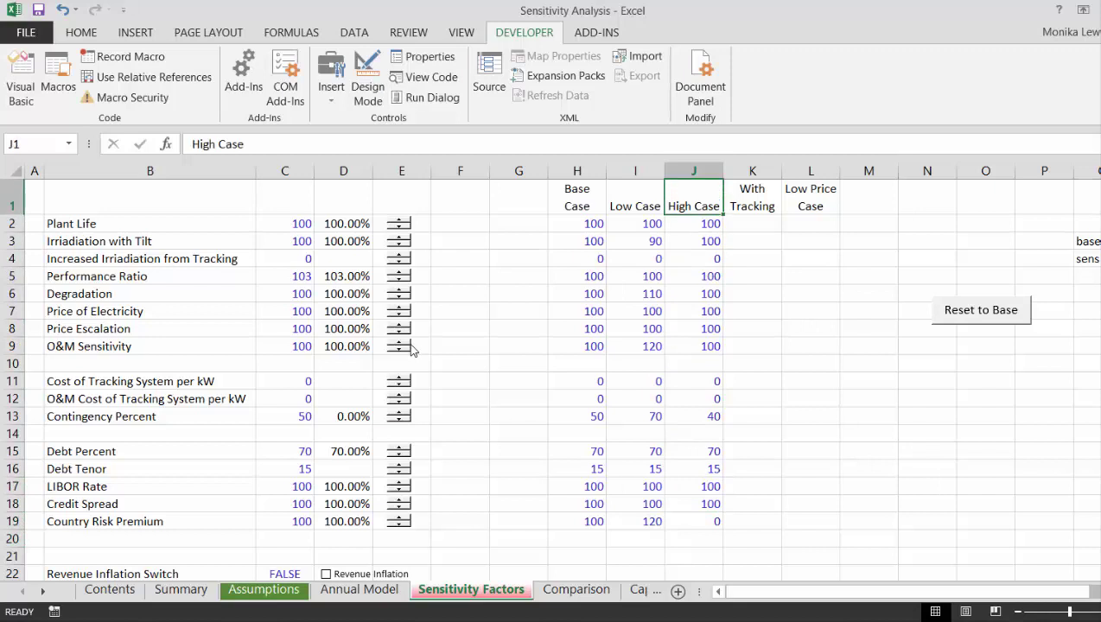
Step: Copy the Base Case values H2:H19 into the With Tracking column
key(Left)
key(Left)
key(Down)
key(shift+Down)
key(shift+Down)
key(shift+Down)
key(shift+Down)
key(shift+Down)
key(shift+Down)
key(shift+Down)
key(shift+Down)
key(shift+Down)
key(shift+Down)
key(shift+Down)
key(shift+Down)
key(shift+Down)
key(shift+Down)
key(shift+Down)
key(shift+Down)
key(shift+Down)
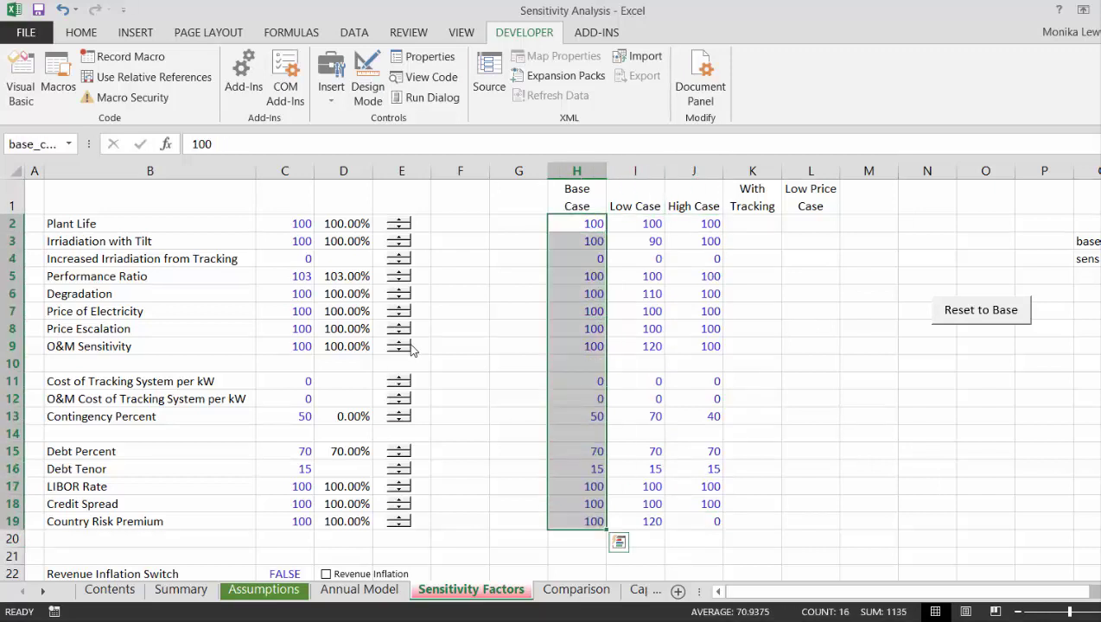
key(ctrl+c)
key(Right)
key(Right)
key(Right)
key(ctrl+v)
key(Escape)
key(Left)
Step: Set the With Tracking irradiation from tracking value to 20
key(shift+Down)
key(shift+Down)
key(shift+Down)
key(Right)
key(Down)
key(Down)
key(Left)
key(Right)
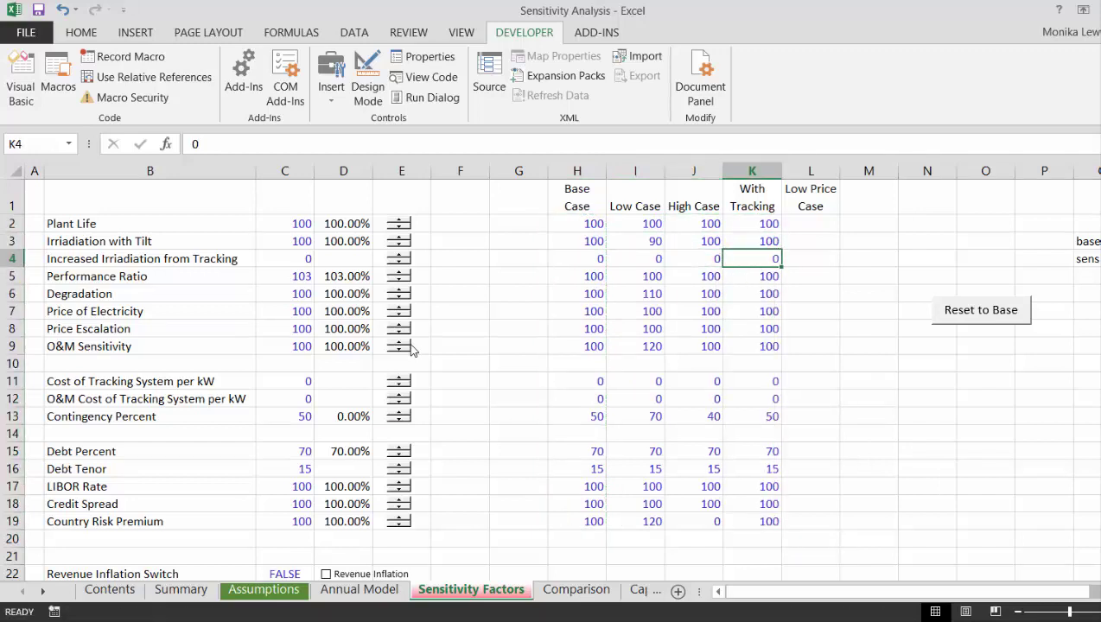
text(20)
key(Down)
key(Down)
key(Down)
key(Down)
key(Down)
key(Down)
key(Down)
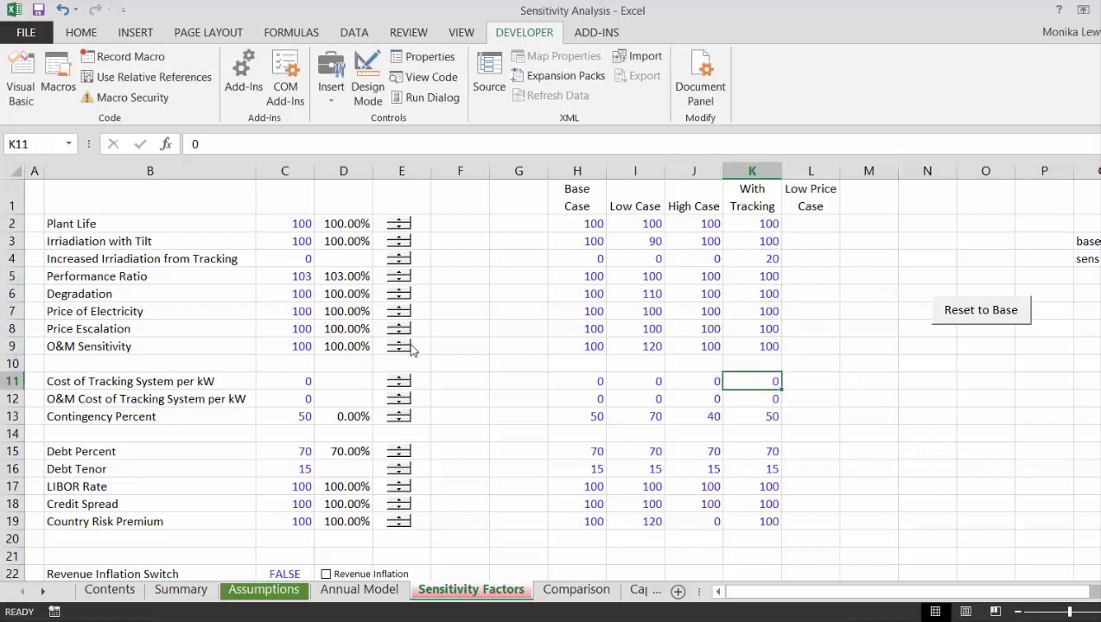
Step: Set the With Tracking system cost to 200 and tracking O&M cost to 10
click(409, 343)
text(20)
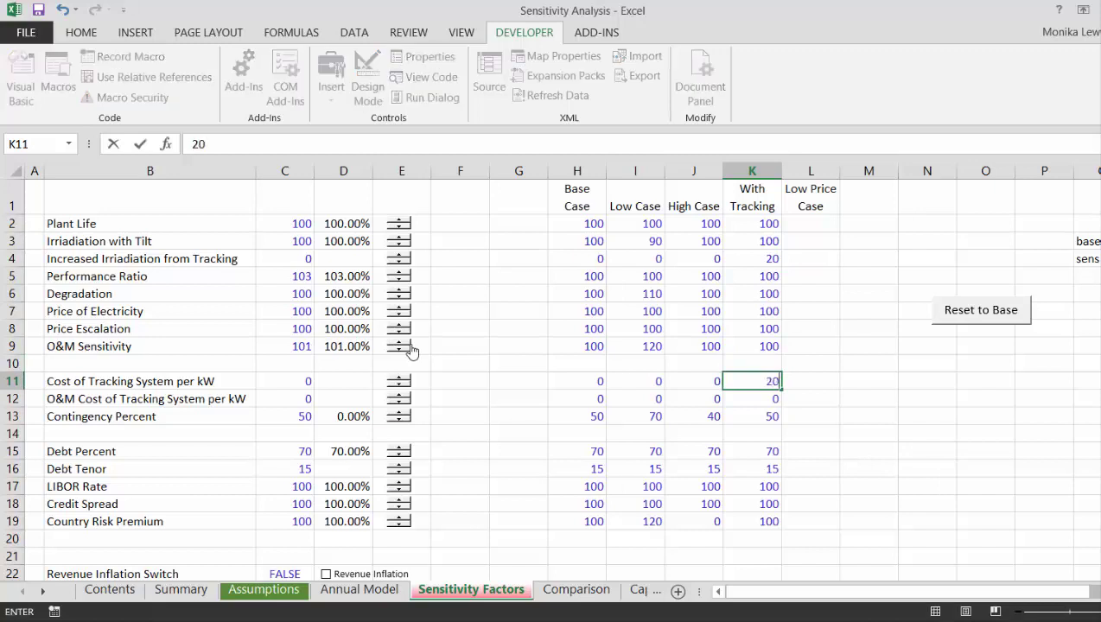
key(Return)
text(10)
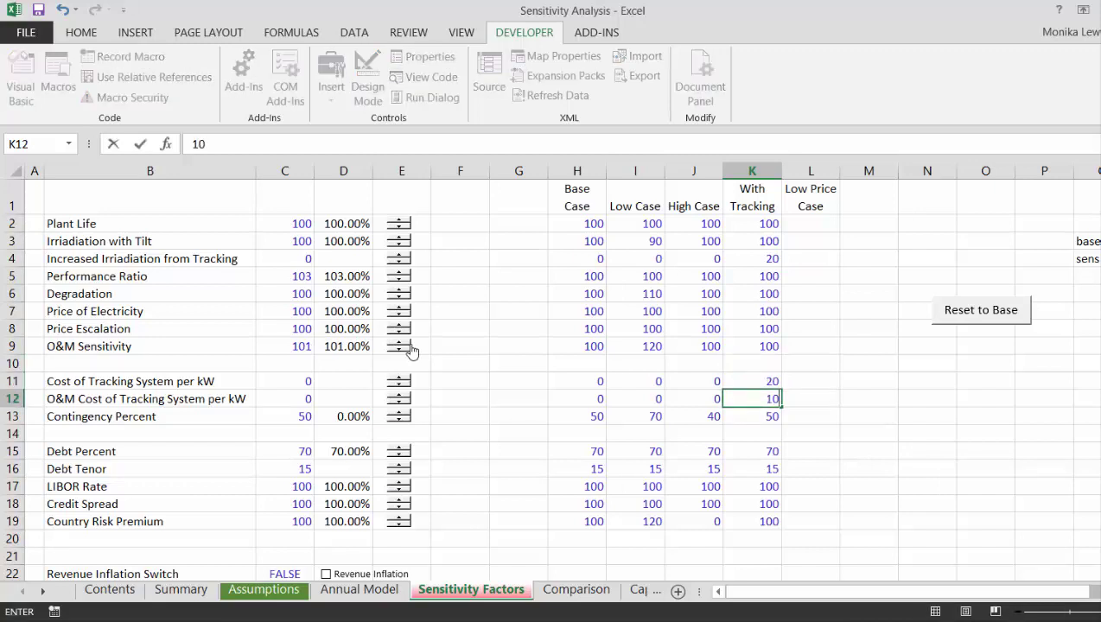
key(Return)
key(Up)
key(Up)
key(F2)
text(0)
key(Return)
key(Down)
key(Down)
key(Down)
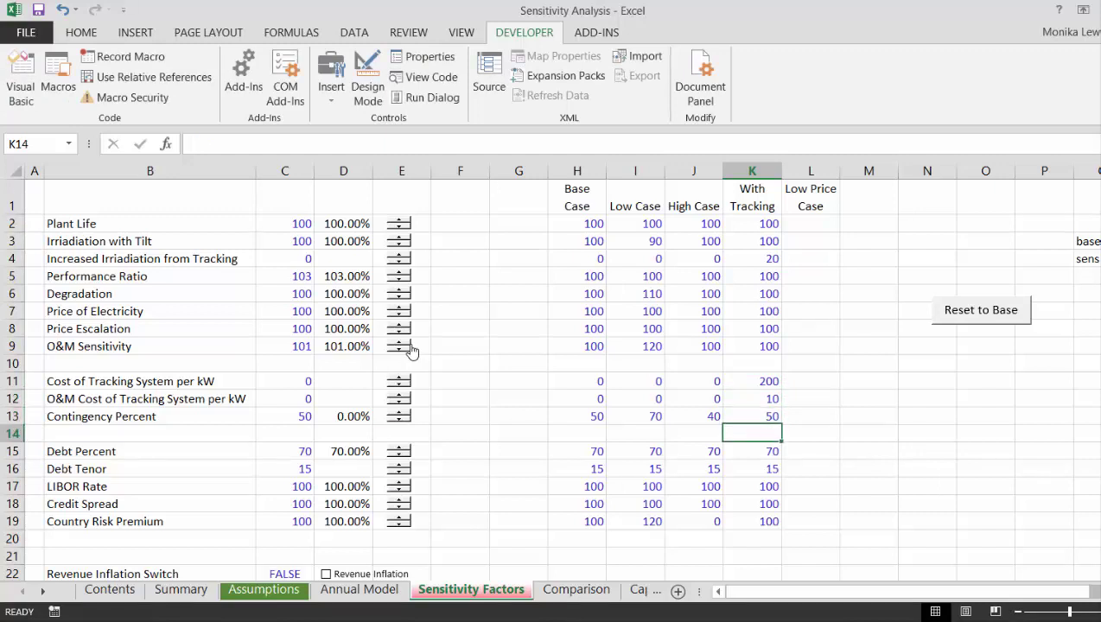
key(Up)
key(Up)
key(Up)
key(Up)
key(Up)
key(Up)
key(Up)
key(Up)
key(Up)
key(Up)
key(Up)
key(Up)
key(Up)
key(Up)
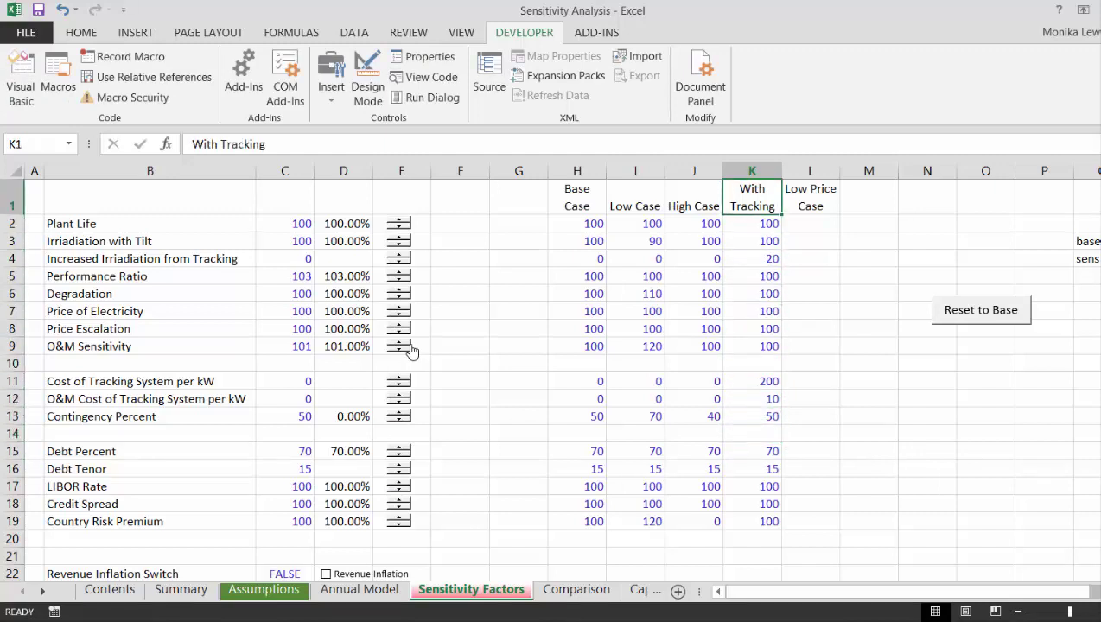
Step: Select the Base Case values H2:H19 again
key(Left)
key(Left)
key(Left)
key(Down)
key(ctrl+shift+Down)
key(ctrl+shift+Down)
key(ctrl+shift+Down)
key(ctrl+shift+Down)
key(ctrl+shift+Down)
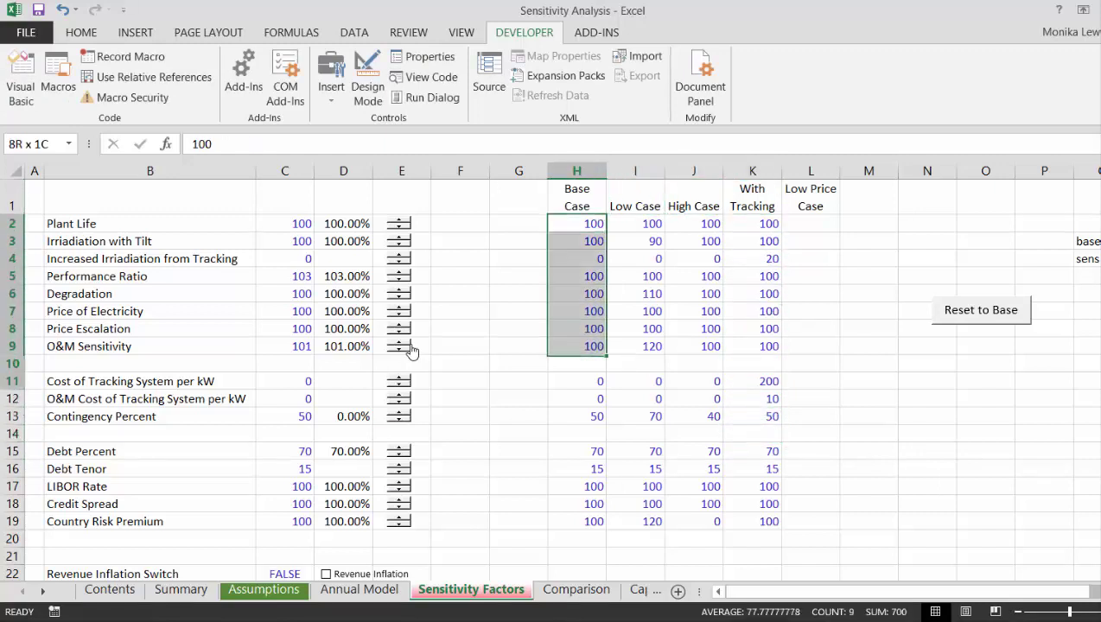
Step: Paste the Base Case values into Low Price Case and set its Price of Electricity to 50
key(ctrl+c)
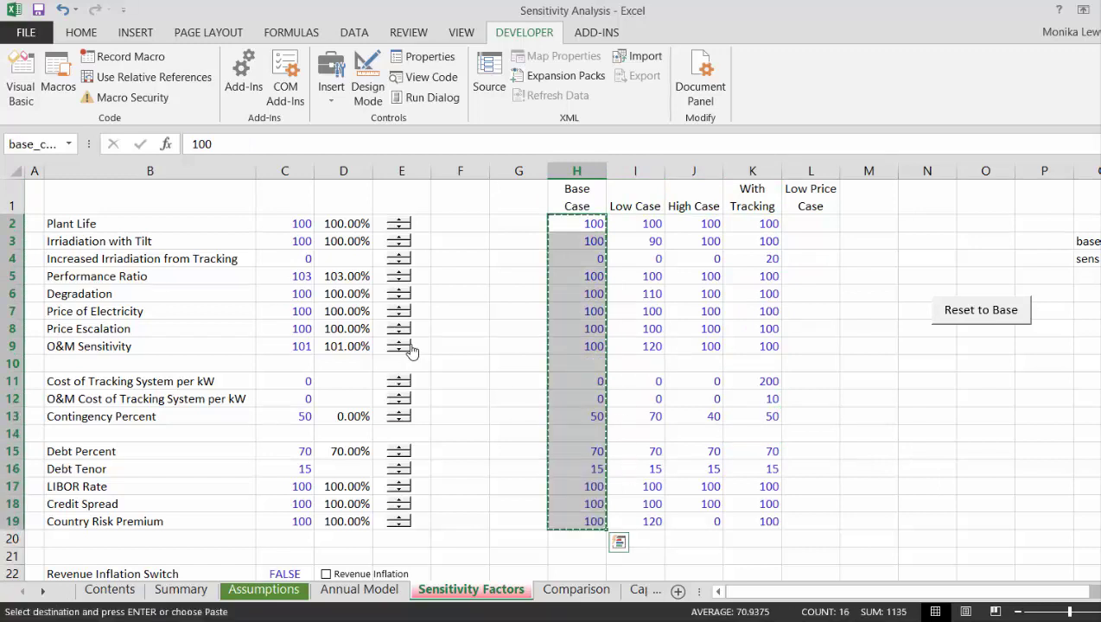
key(Right)
key(Right)
key(Right)
key(Right)
key(ctrl+v)
key(Down)
key(Down)
key(Down)
key(Down)
key(Down)
key(Down)
key(Down)
key(Down)
key(Down)
key(Down)
key(Down)
key(Up)
key(Up)
key(Up)
key(Up)
key(Up)
key(Up)
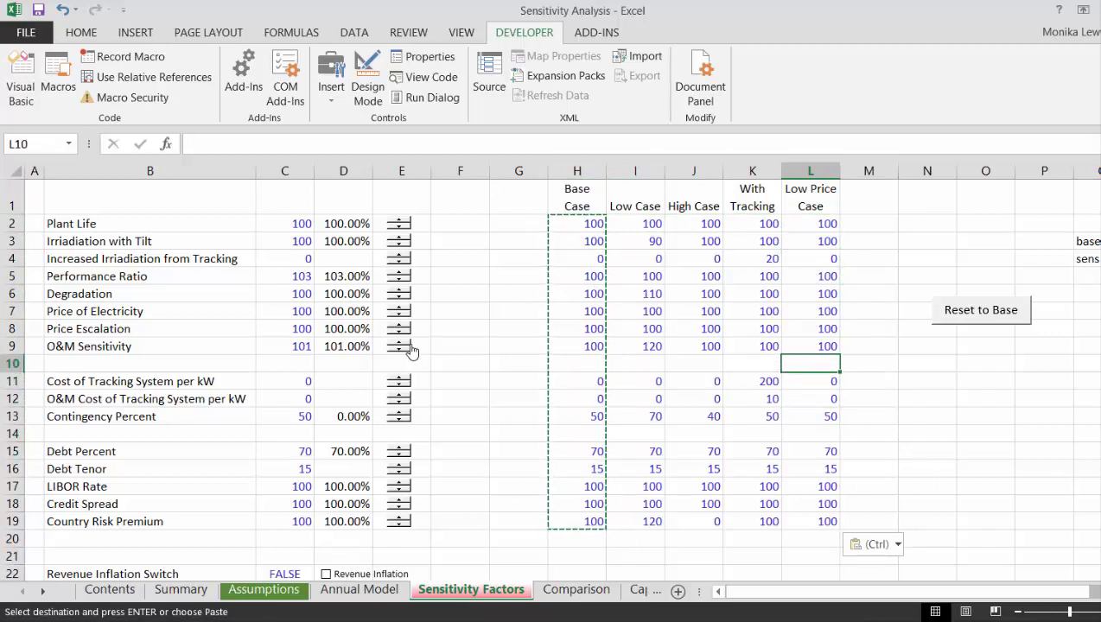
key(Left)
key(Right)
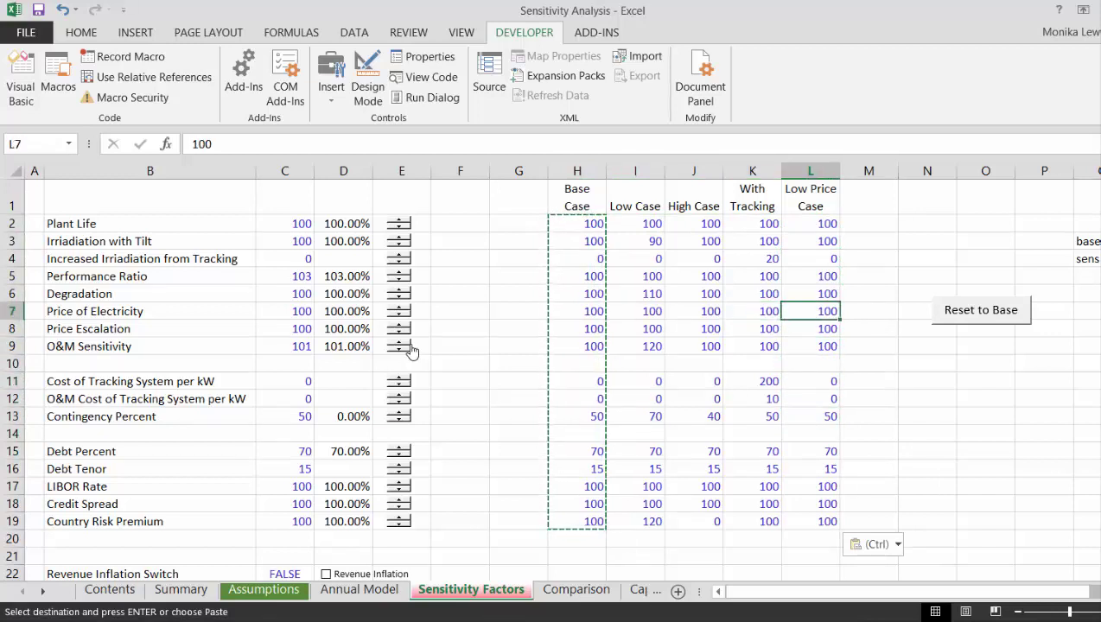
text(50)
key(Return)
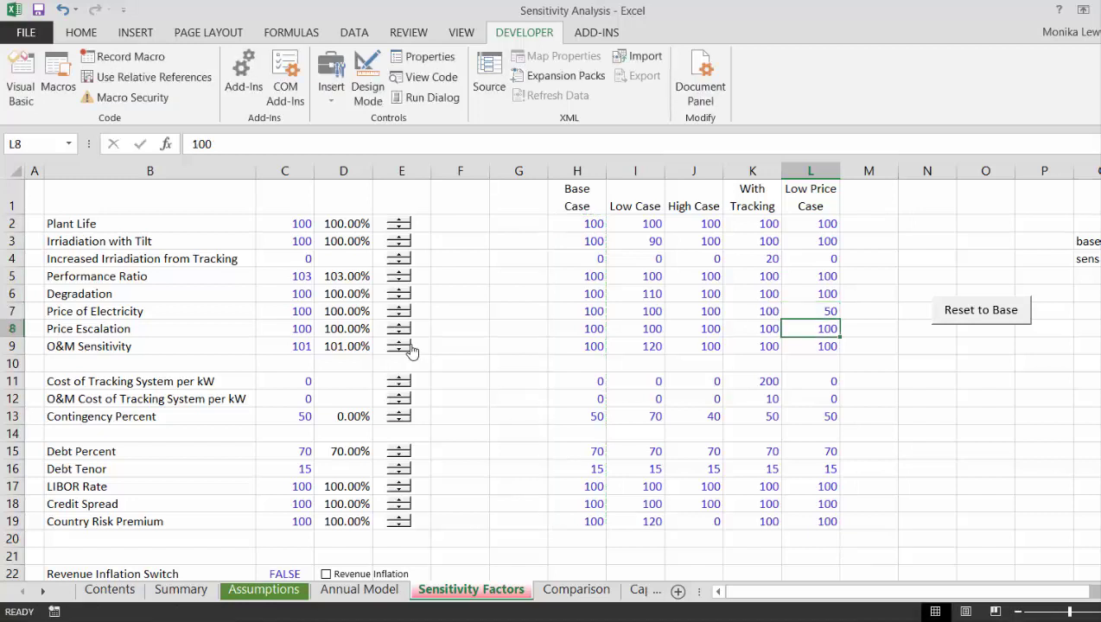
key(Left)
key(Left)
key(Left)
key(Left)
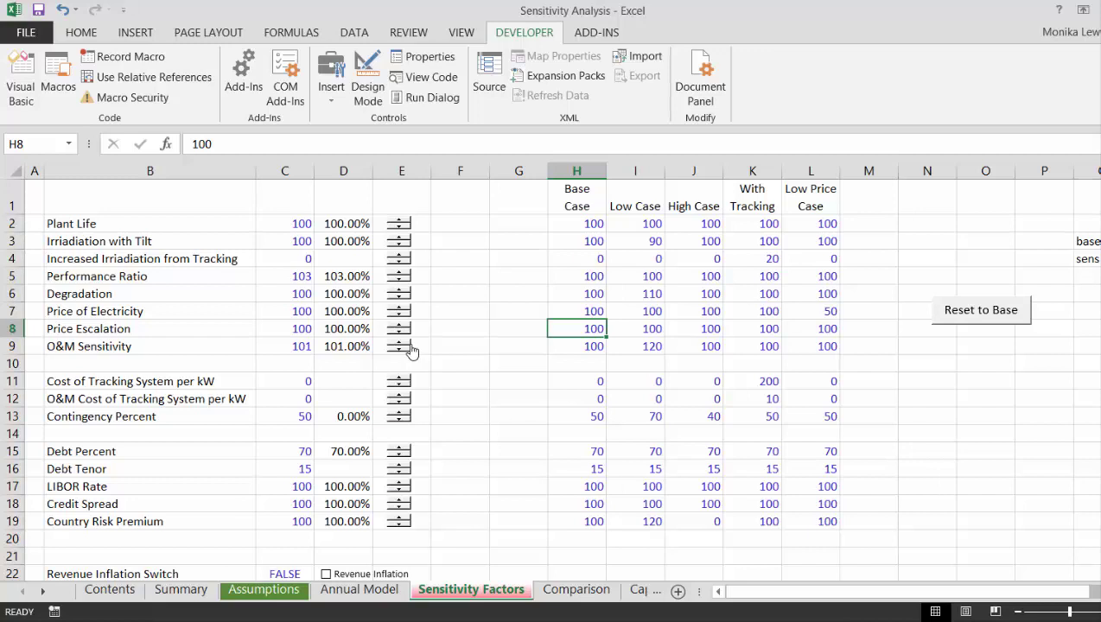
Step: Reset column C to Base Case values, with Performance Ratio 100 and O&M Sensitivity 100.00%
key(Up)
key(Left)
key(Left)
key(Left)
key(Left)
key(Left)
key(Up)
key(Up)
key(Up)
key(Up)
key(Up)
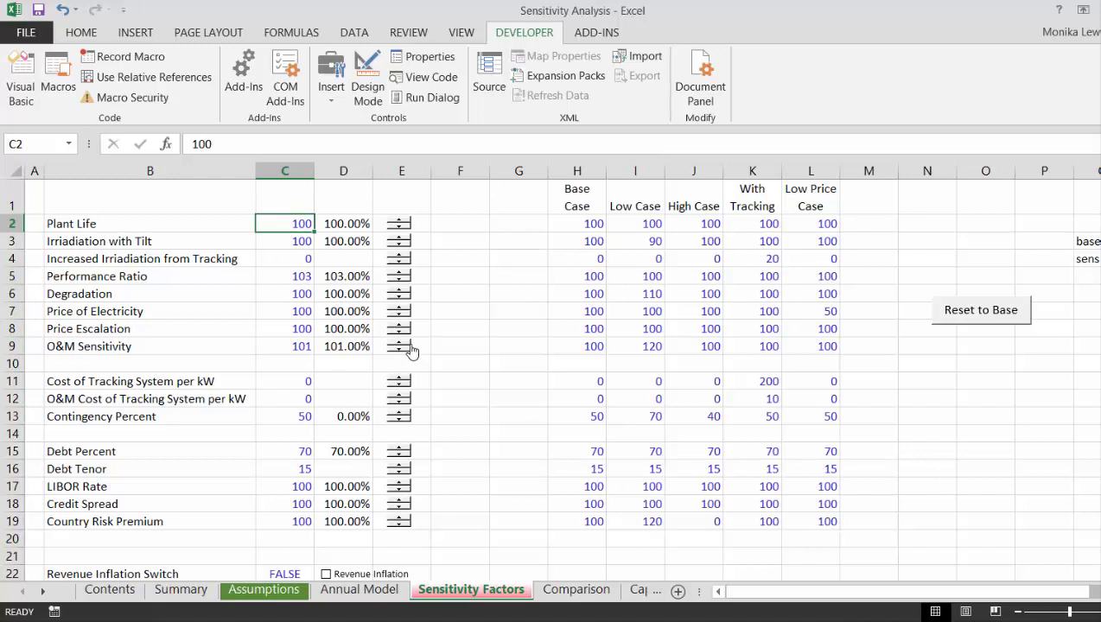
key(Right)
key(Right)
key(Right)
key(Right)
key(Right)
key(Right)
key(Right)
key(Right)
key(Right)
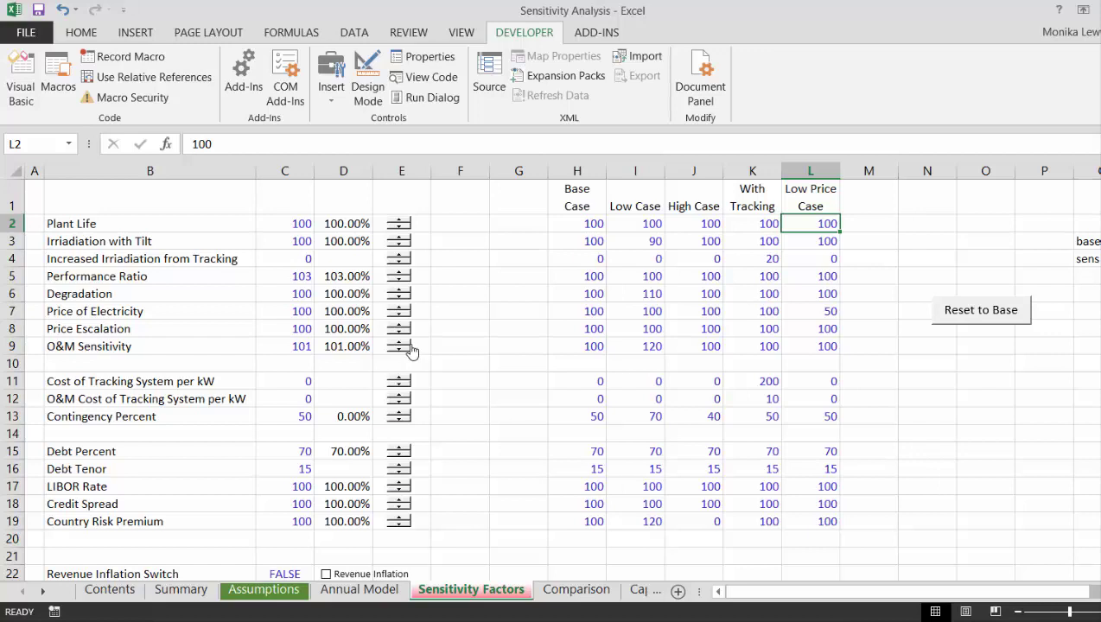
click(987, 324)
key(Left)
key(Left)
key(Left)
key(Left)
key(Left)
key(Left)
key(Left)
key(Left)
key(Left)
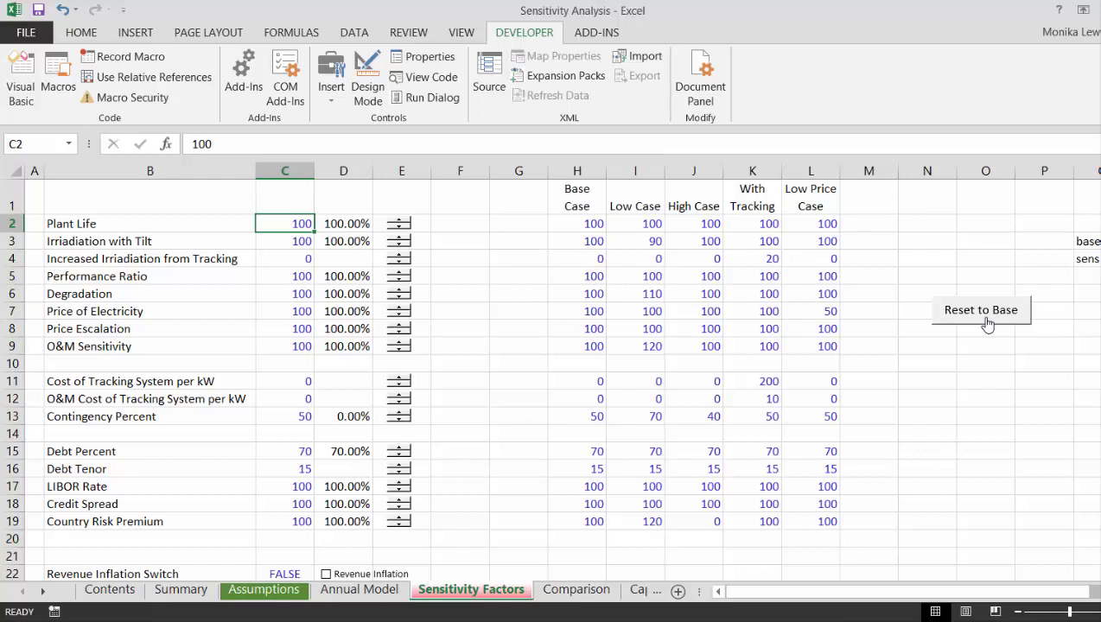
key(Right)
key(Right)
key(Right)
key(Right)
key(Right)
key(Right)
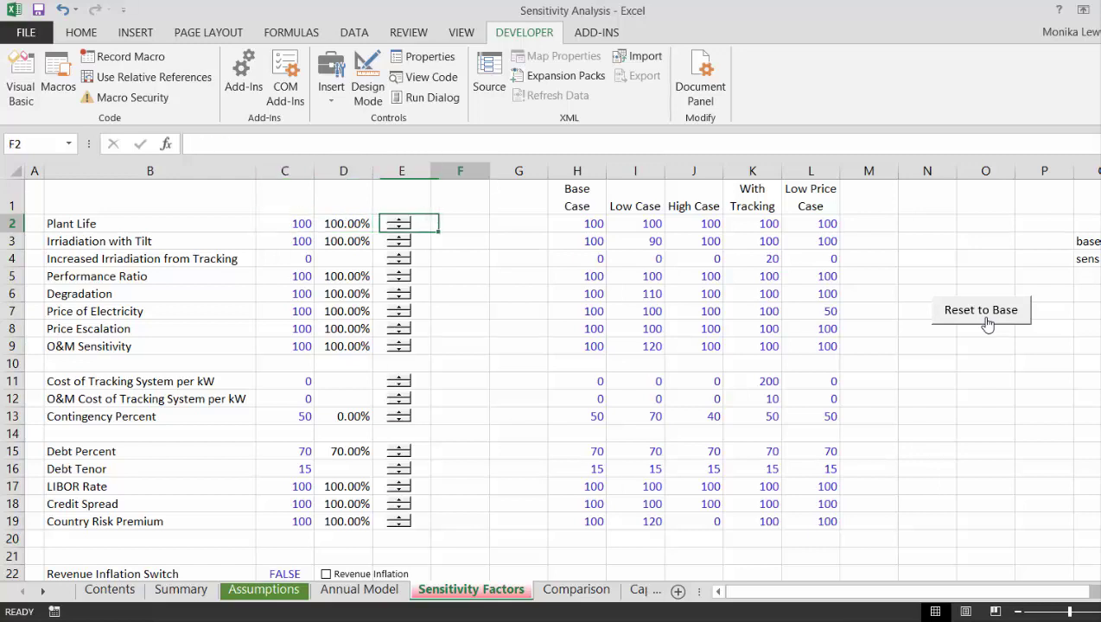